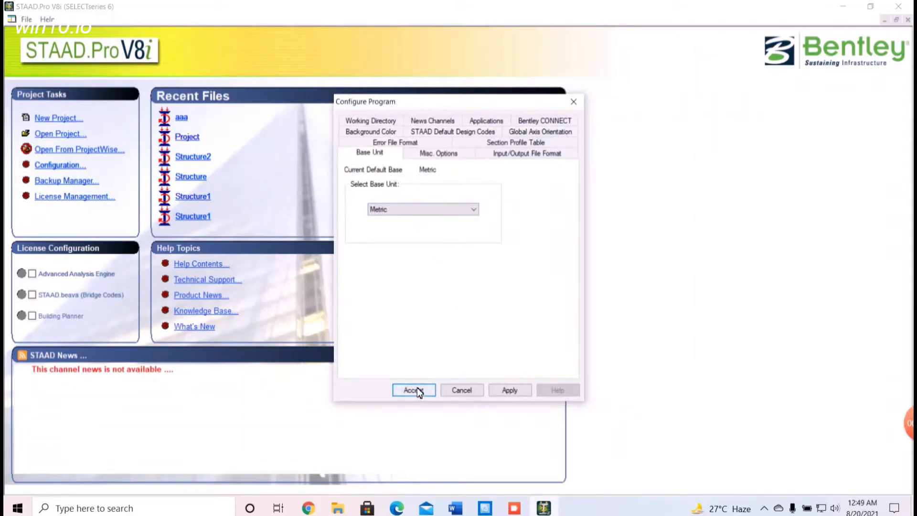
Accept Metric as the base unit and start a new Space model with the file name Project 1
click(414, 391)
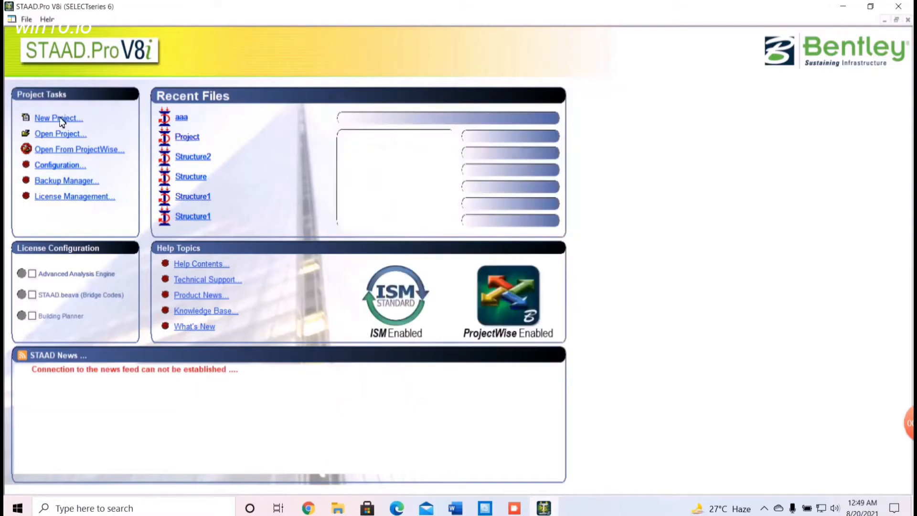
click(61, 120)
click(336, 159)
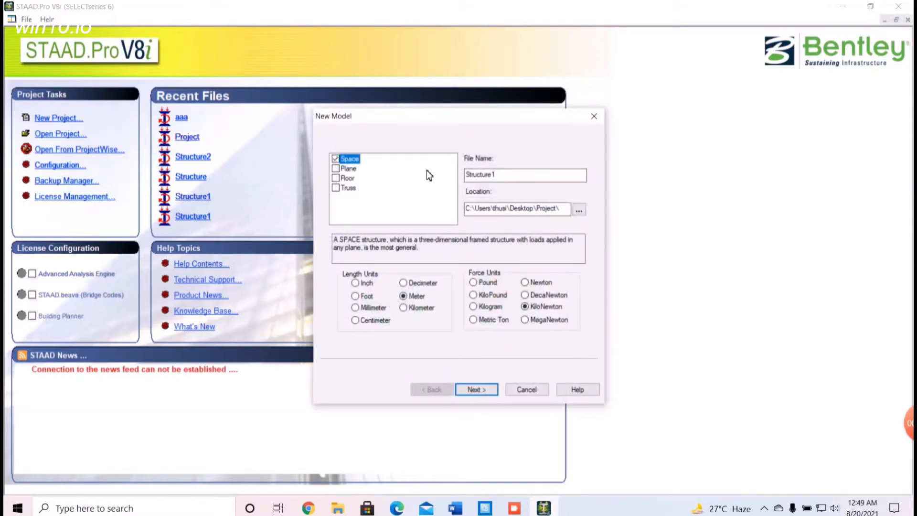
drag(511, 176, 465, 176)
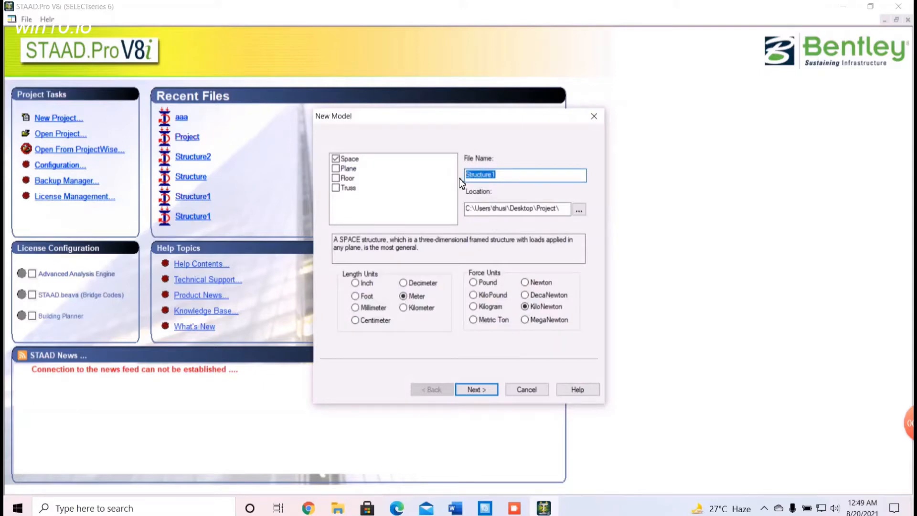
key(BackSpace)
text(Project 1)
Create the model in the desktop Project folder with Meter and KiloNewton units, starting with Add Beam, and close the snap grid
click(579, 210)
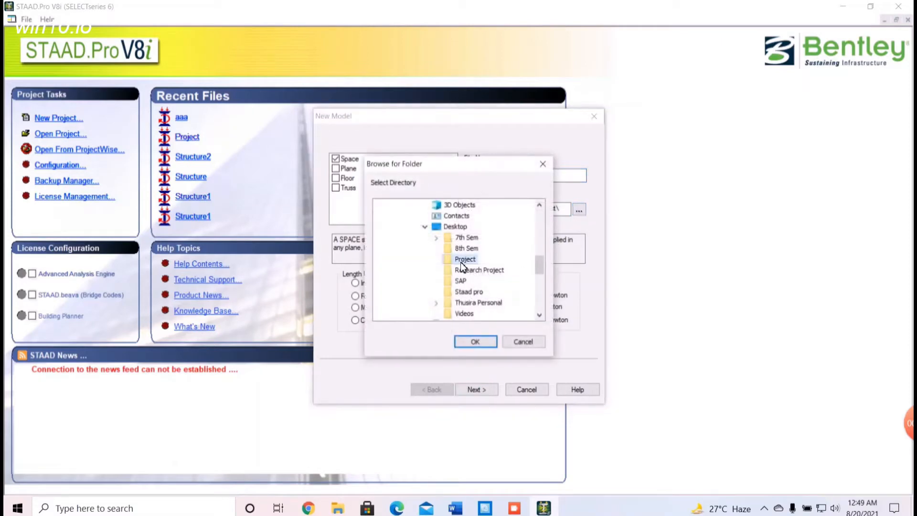
click(490, 342)
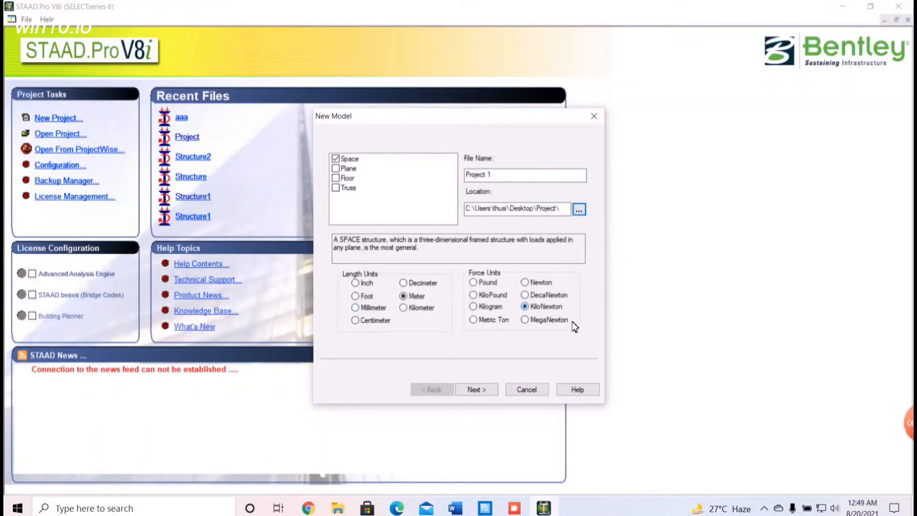
click(473, 391)
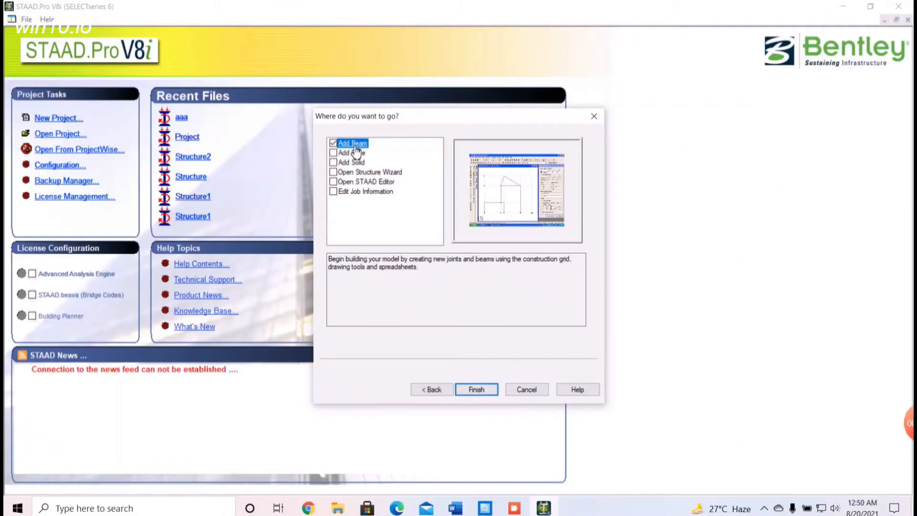
click(477, 389)
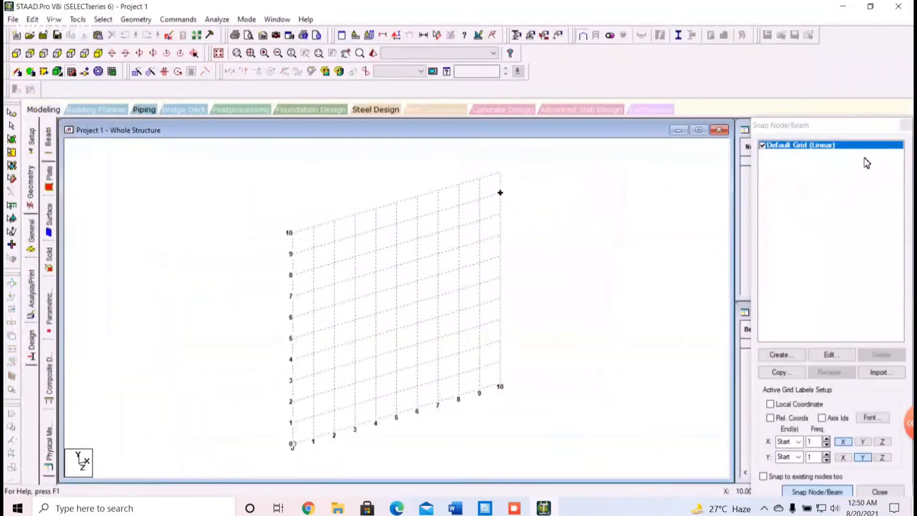
click(904, 125)
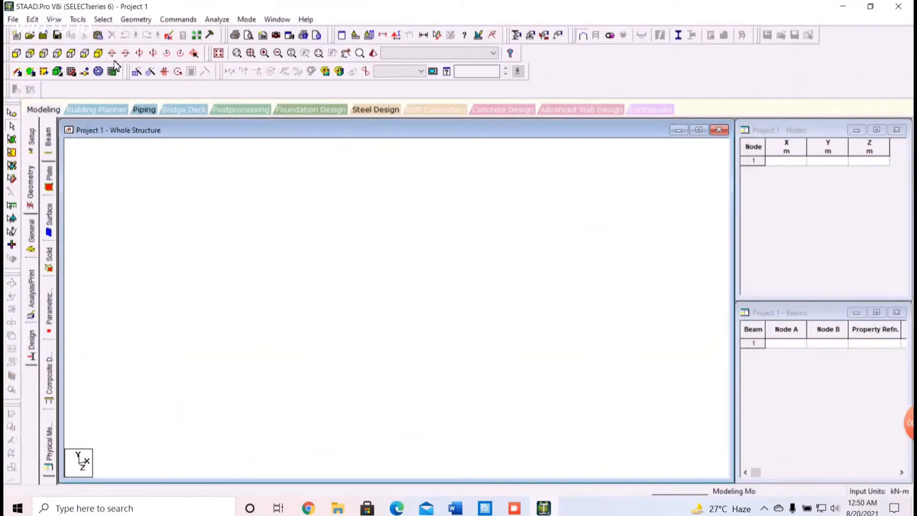
Run the Structure Wizard and choose the Bay Frame prototype from the Frame Models
click(136, 20)
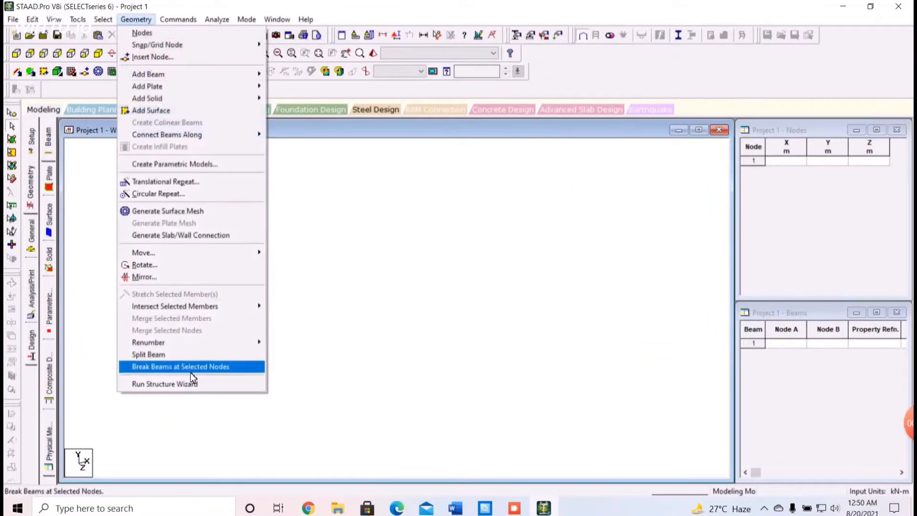
click(179, 388)
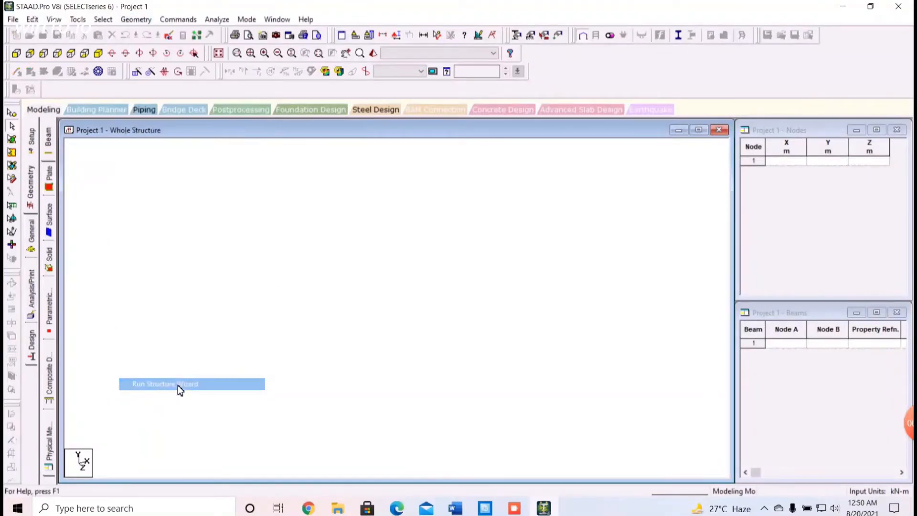
click(153, 106)
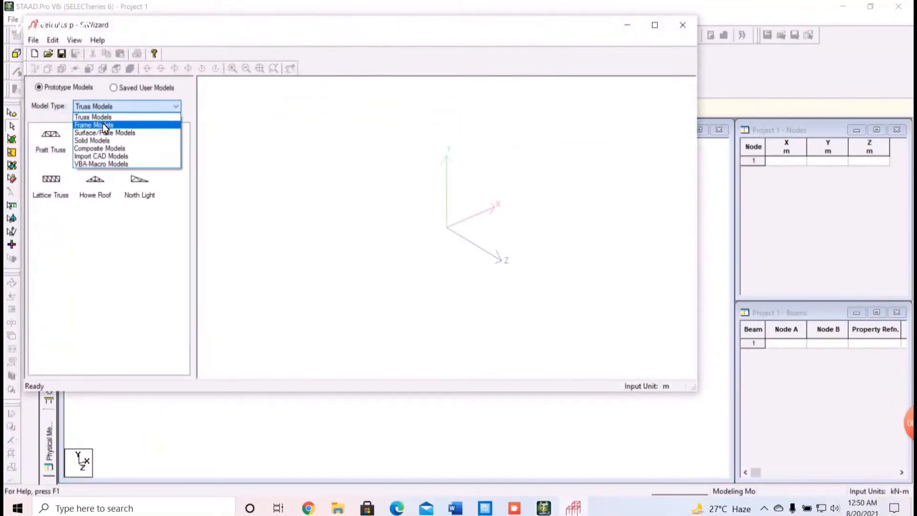
click(102, 122)
click(56, 150)
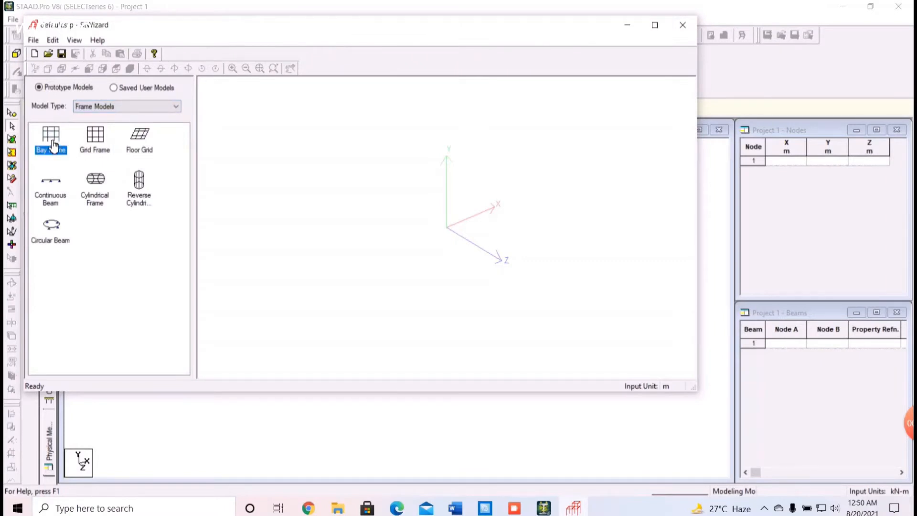
double_click(50, 141)
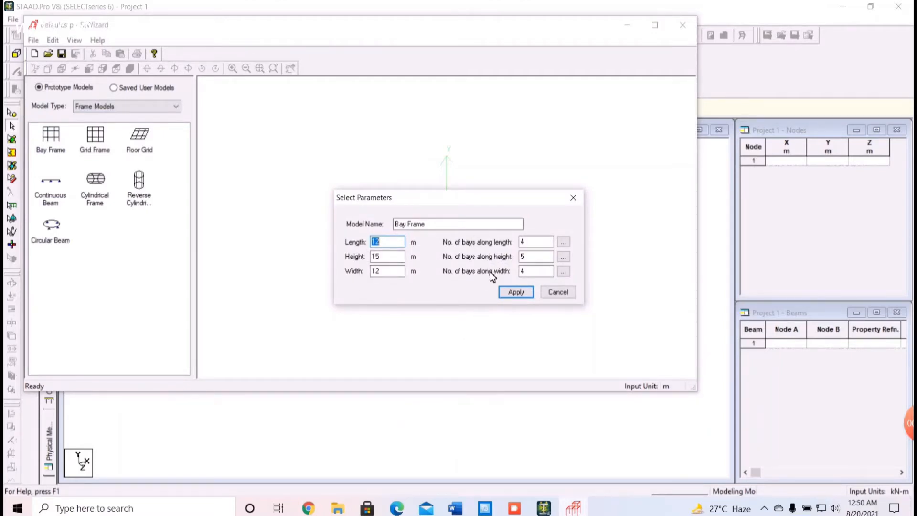
Generate the bay frame 12.02 m long with 3 bays, 3 m high with 1 bay, and 8.28 m wide with 2 bays
click(563, 243)
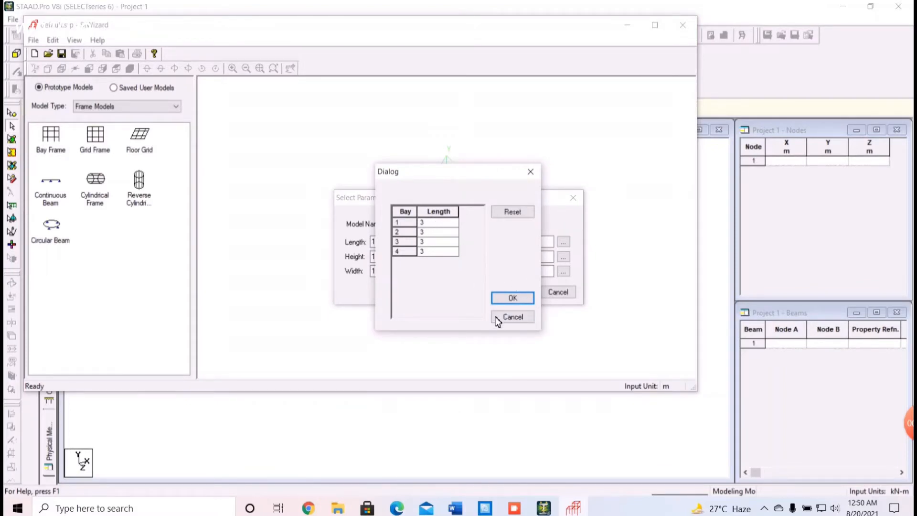
click(512, 316)
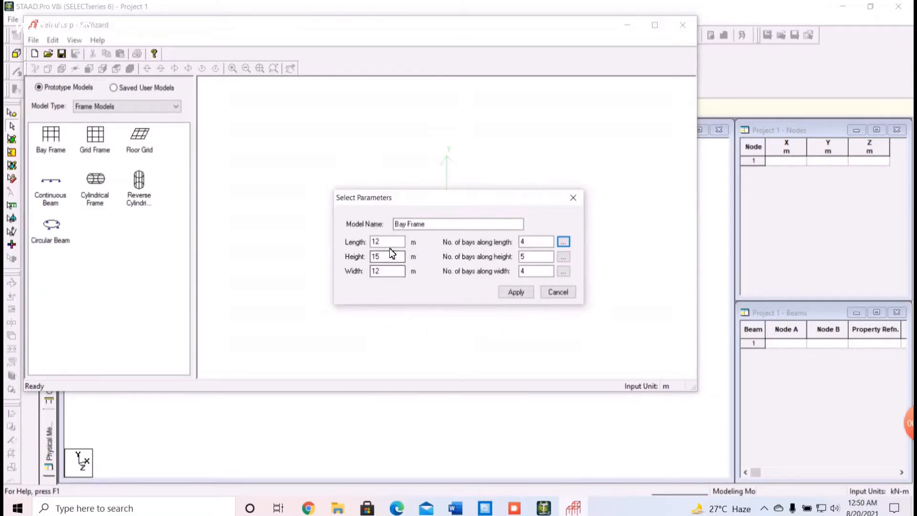
key(Tab)
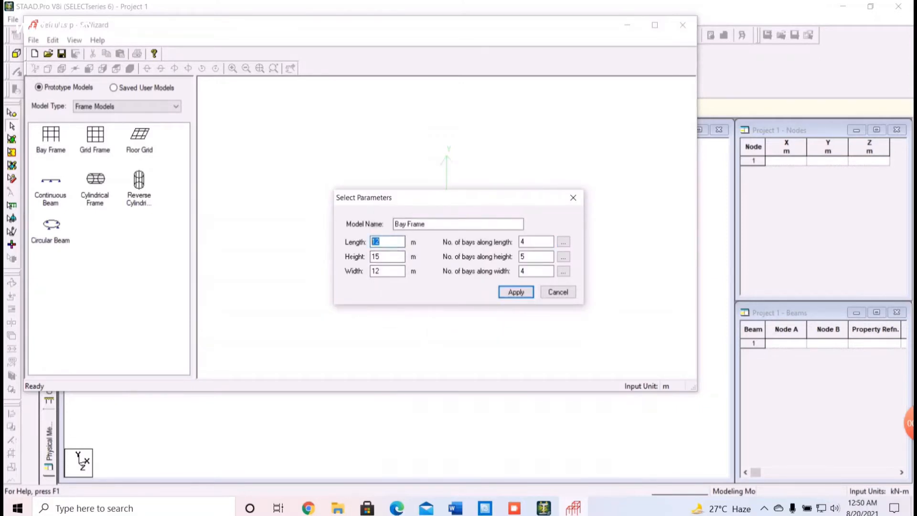
key(BackSpace)
key(Return)
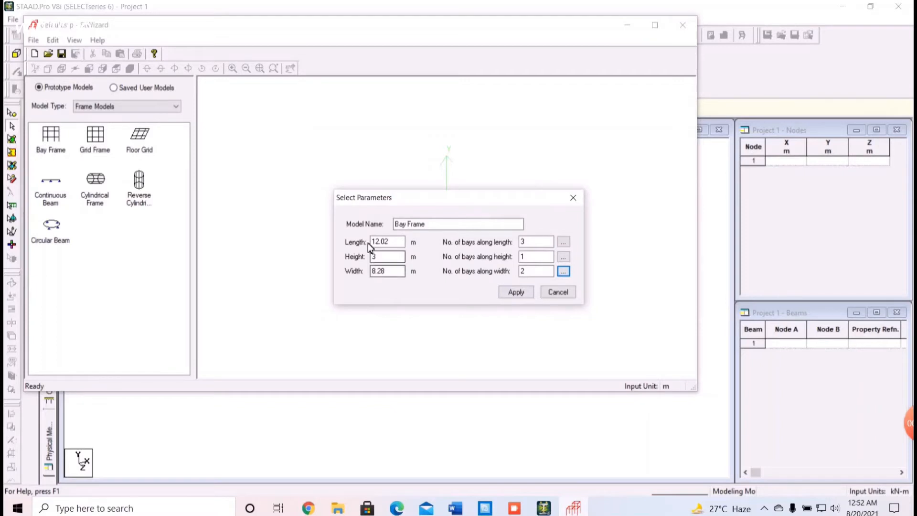
click(515, 293)
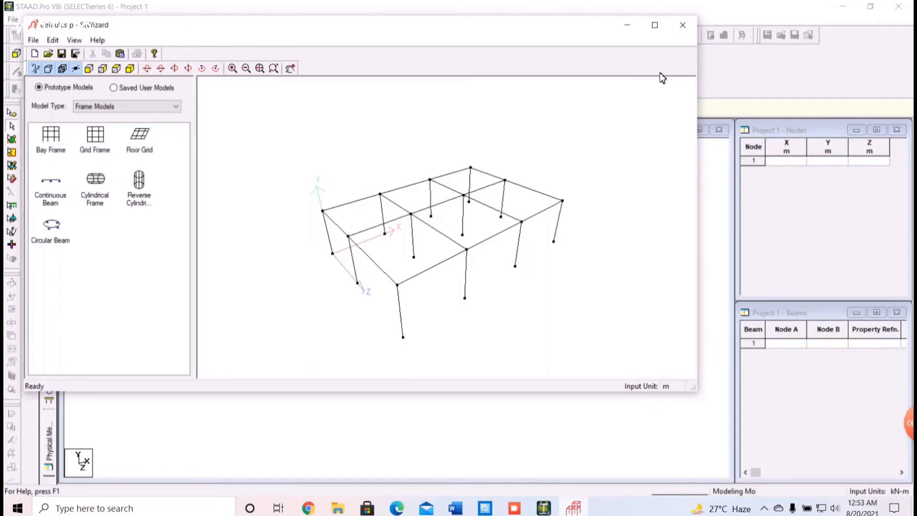
Close the Structure Wizard and transfer the bay frame prototype into the Project 1 model
click(683, 30)
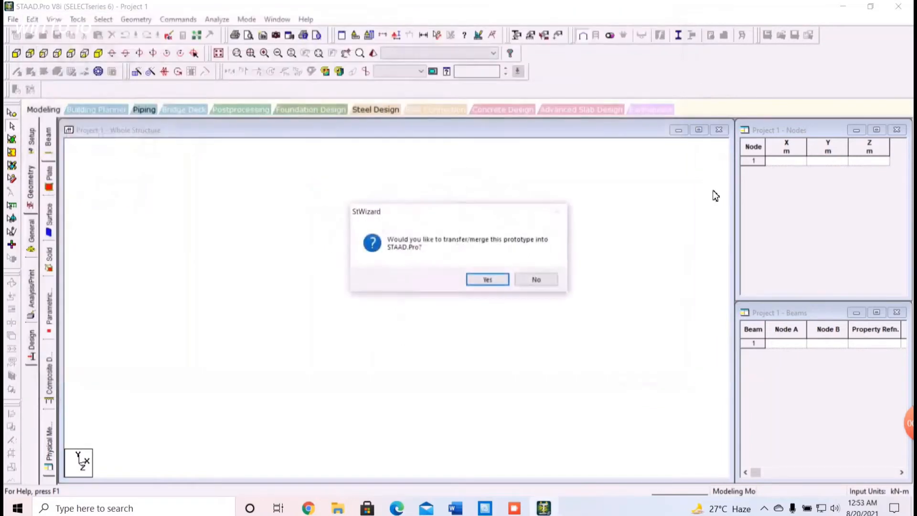
click(487, 280)
click(536, 206)
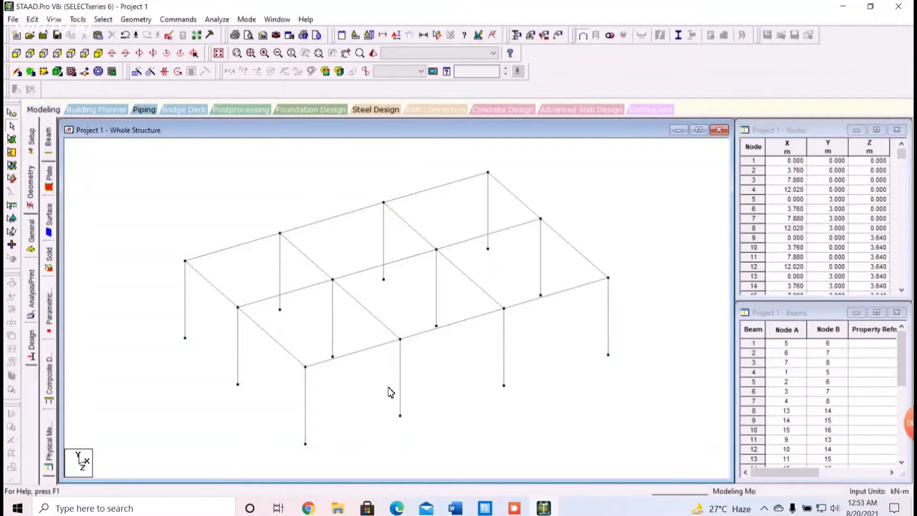
Copy the column end nodes at X 3.76 m, Z 3.64 m and 8.28 m, and paste them 1.88 m along X per the ground floor plan
click(397, 507)
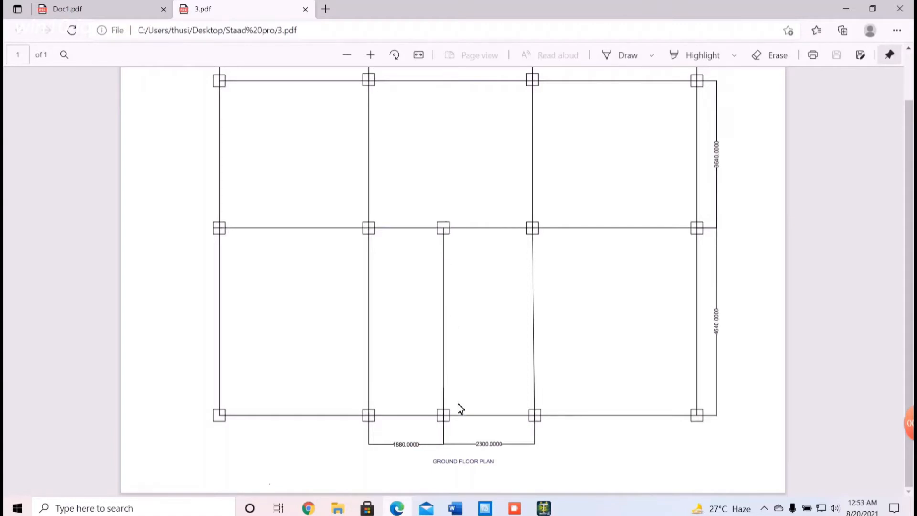
mouse_move(512, 512)
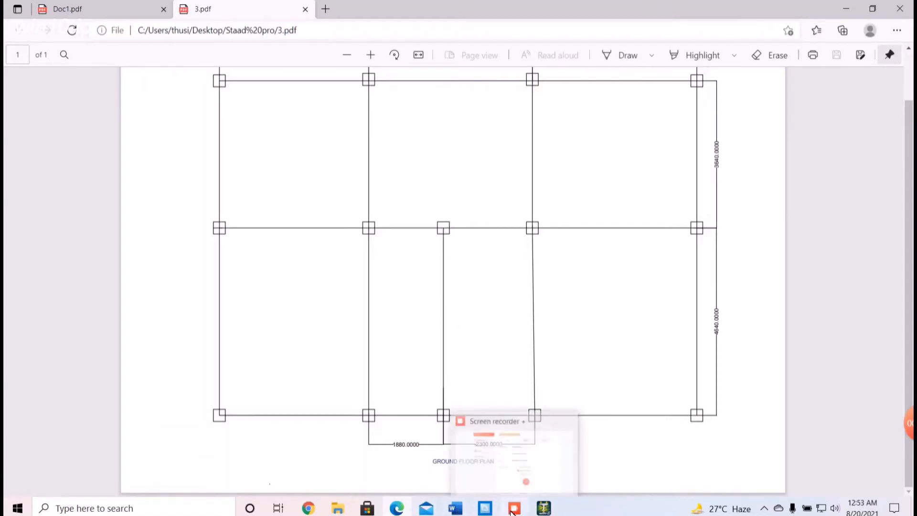
mouse_move(408, 510)
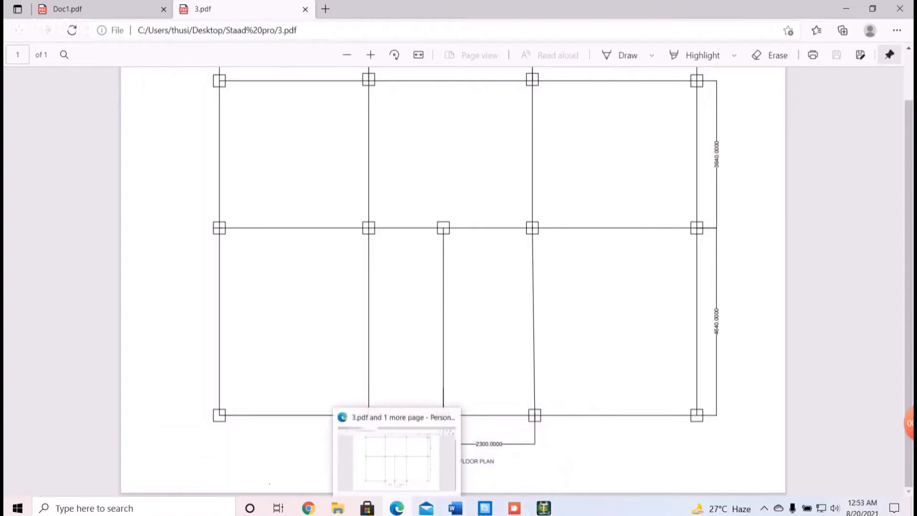
click(544, 508)
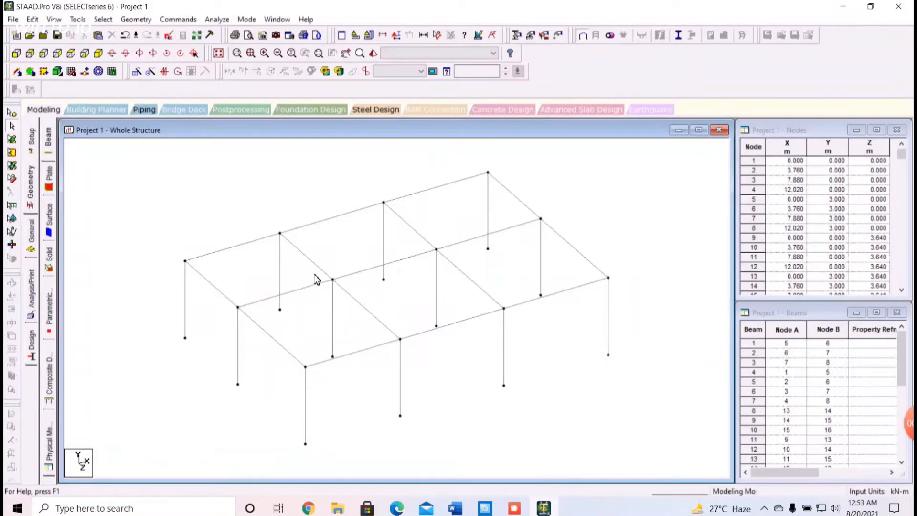
click(13, 125)
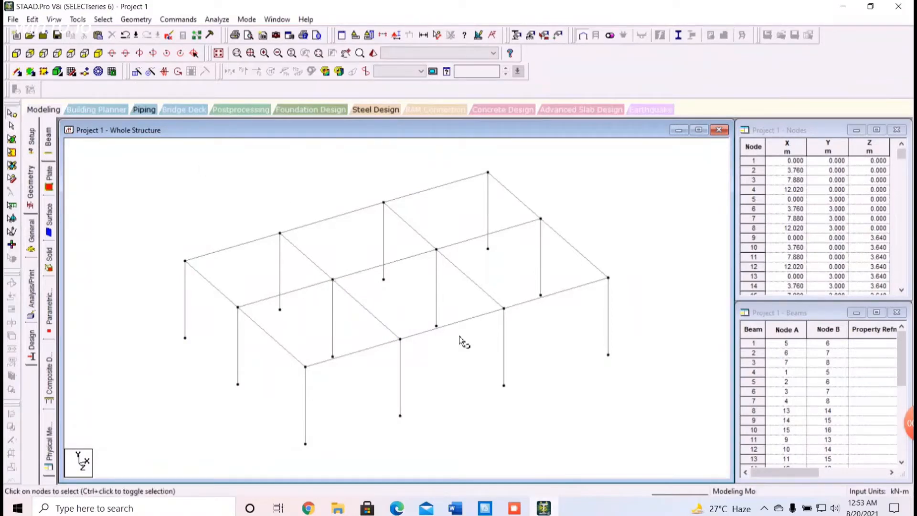
click(400, 415)
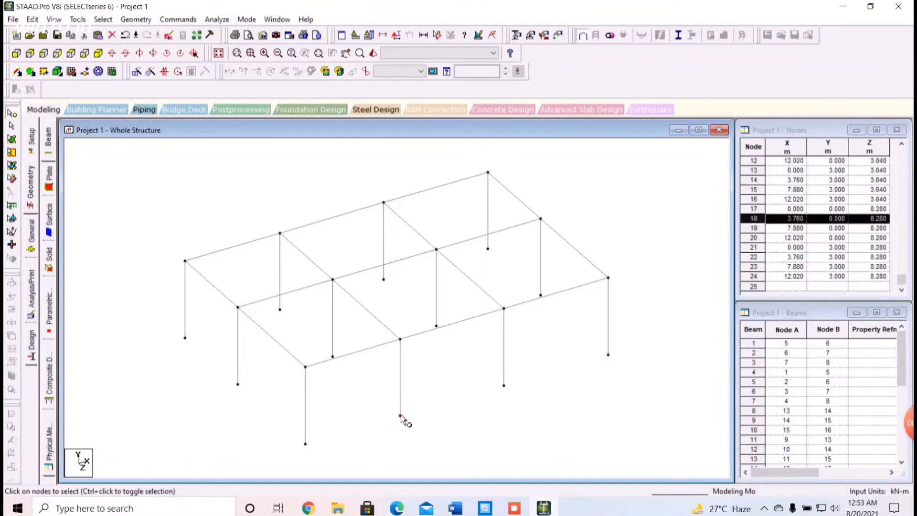
ctrl+click(400, 340)
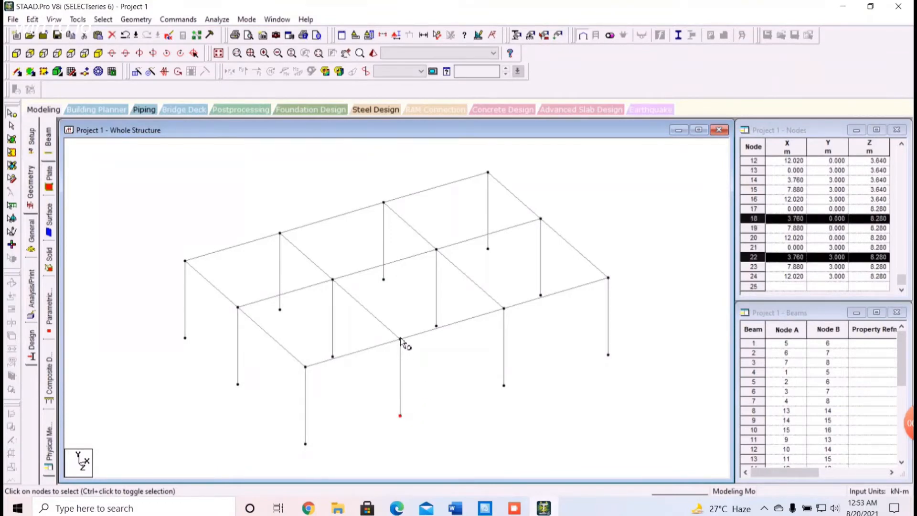
ctrl+click(333, 280)
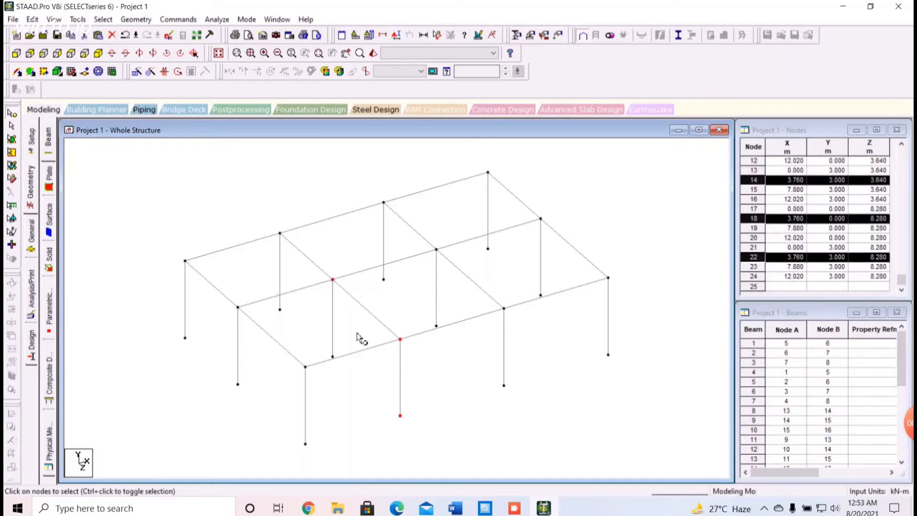
ctrl+click(333, 356)
key(ctrl+v)
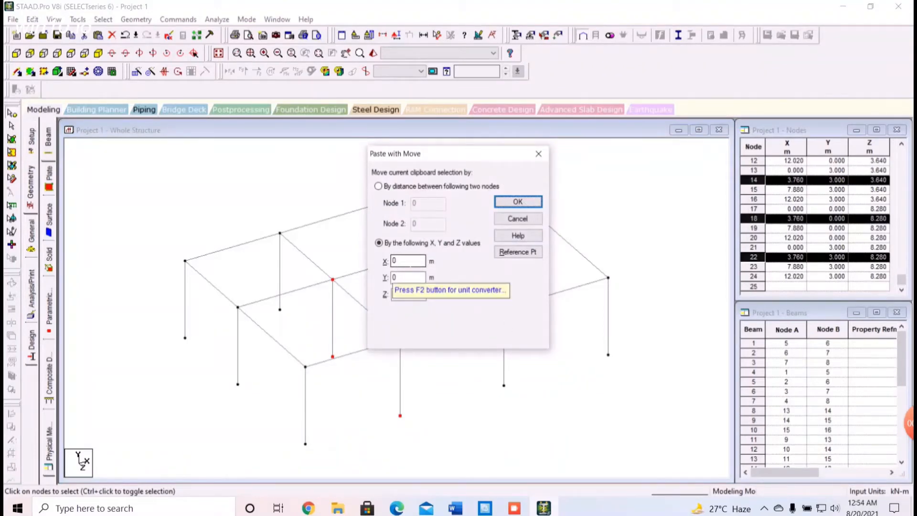
double_click(405, 261)
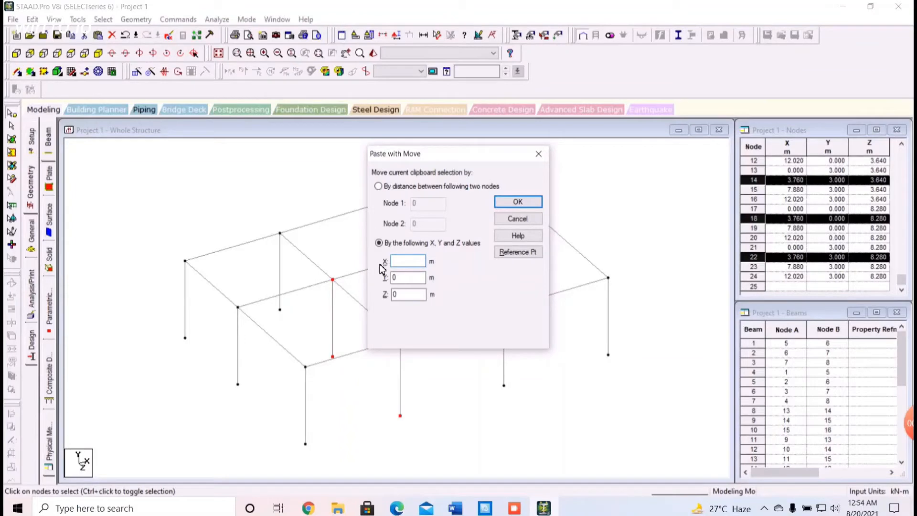
text(1.88)
click(528, 204)
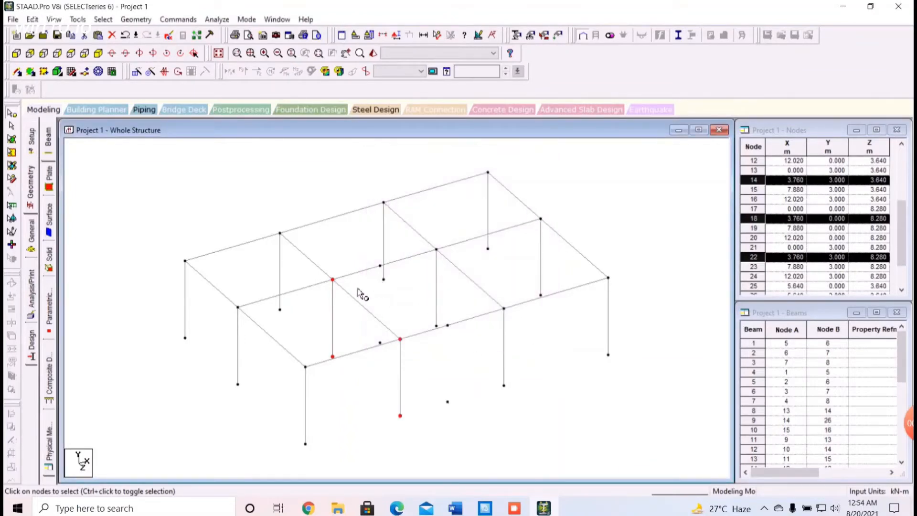
click(199, 196)
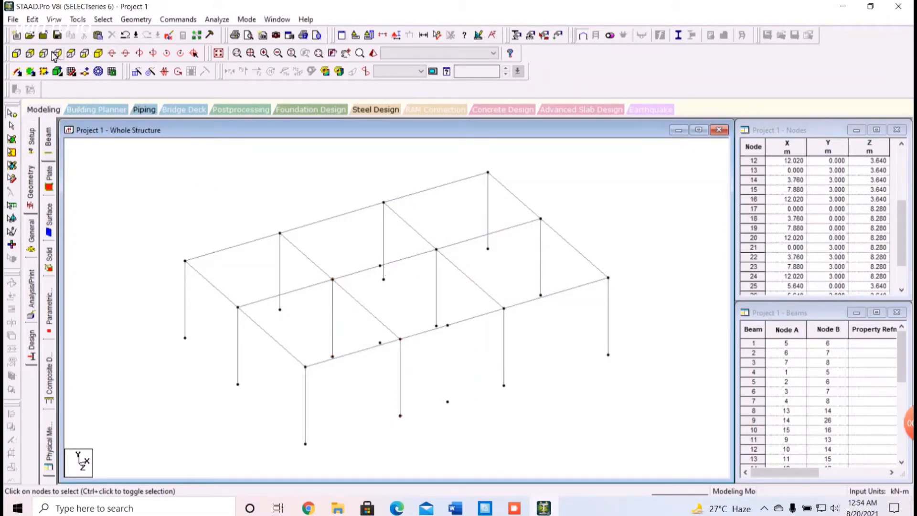
Add beams between the pasted nodes to form two intermediate columns and the roof-level beam connecting them
click(18, 72)
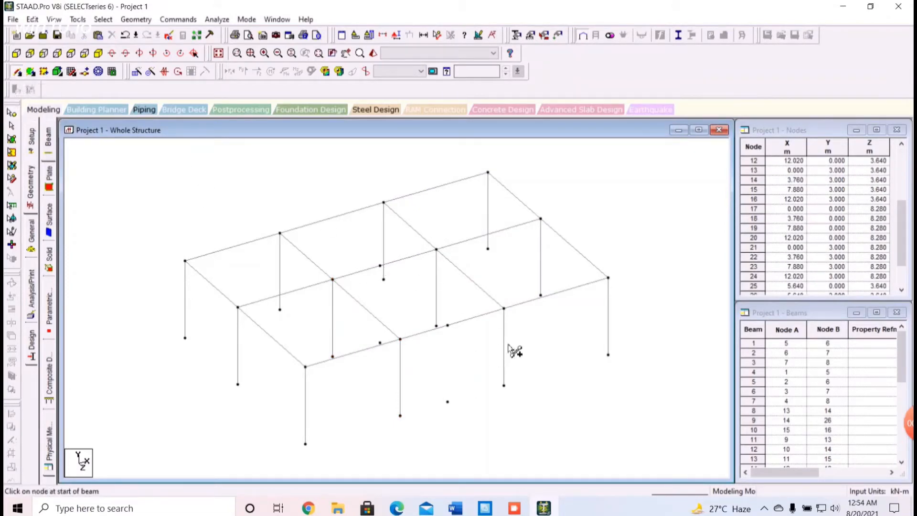
drag(380, 342, 447, 402)
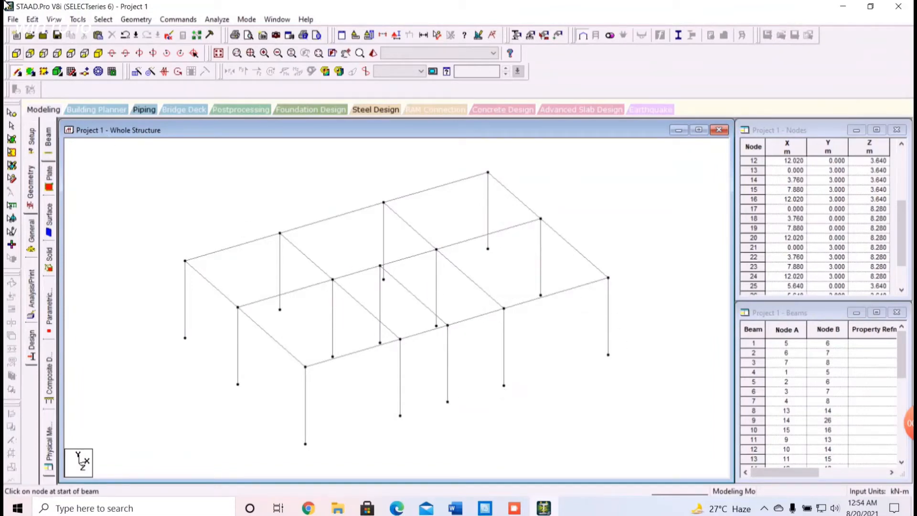
click(71, 53)
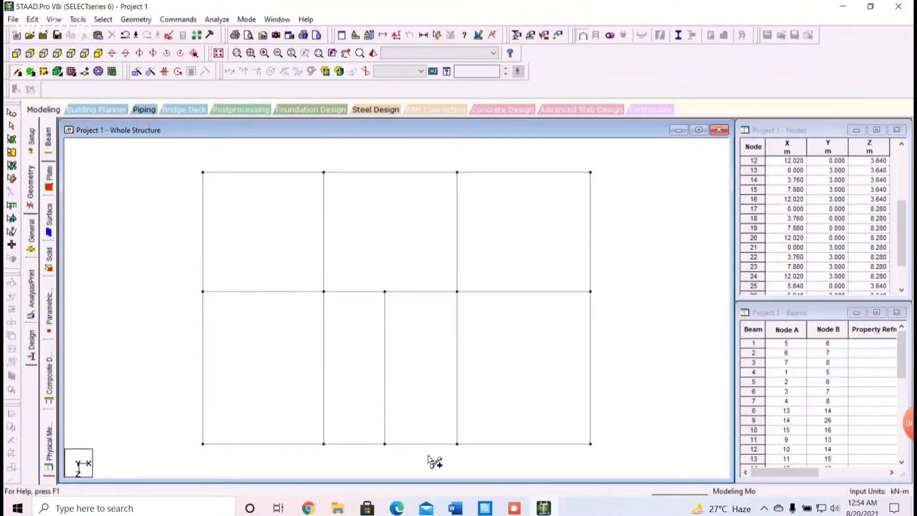
Compare the frame's plan layout with the ground floor plan in 3.pdf, and save the modified structure through the auto save
click(396, 509)
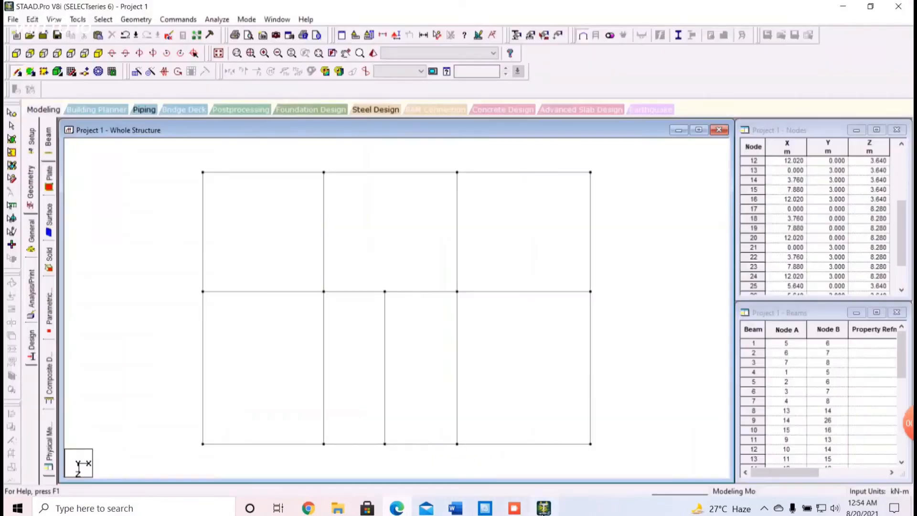
click(543, 510)
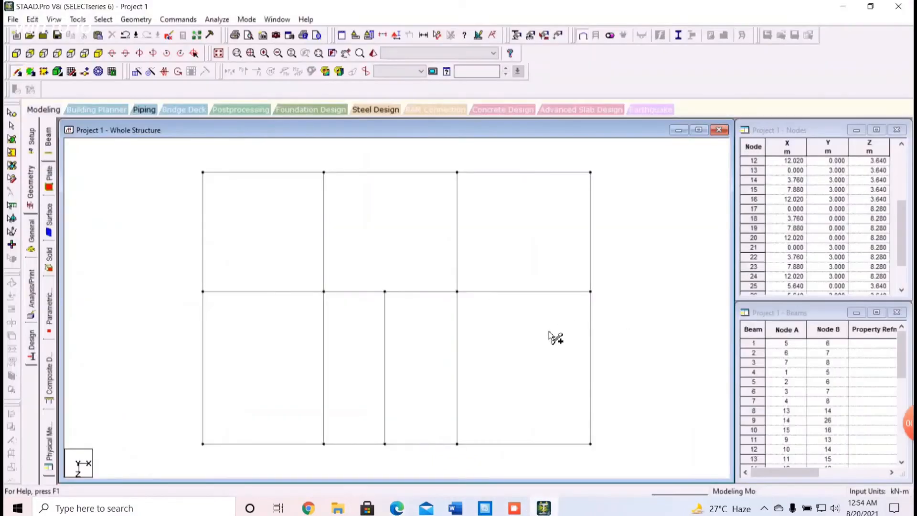
click(98, 55)
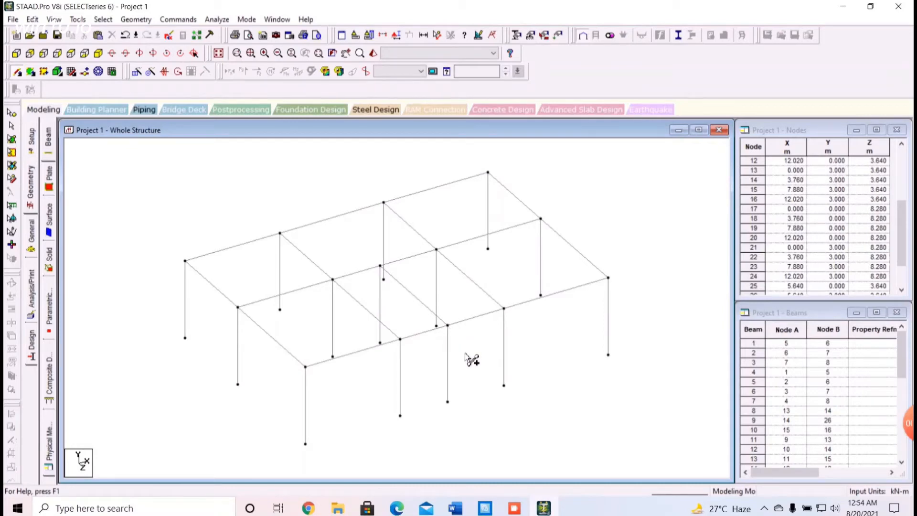
click(128, 19)
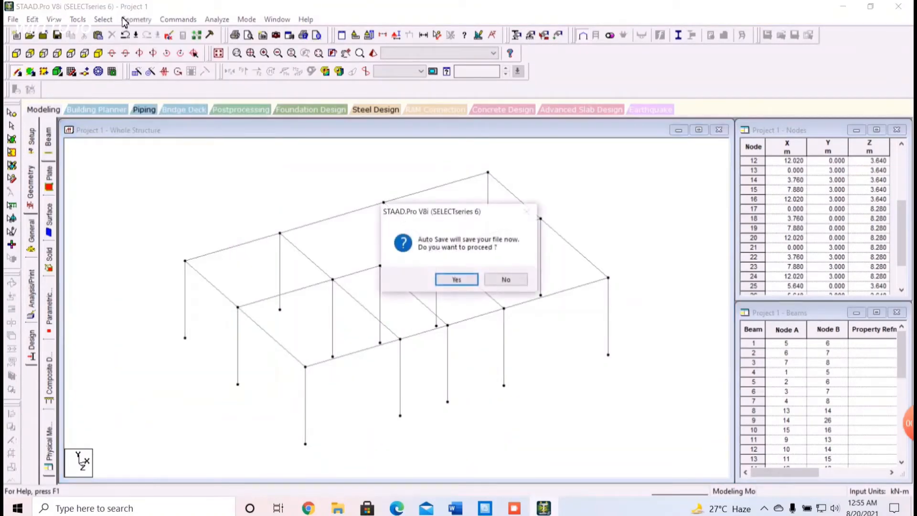
click(459, 282)
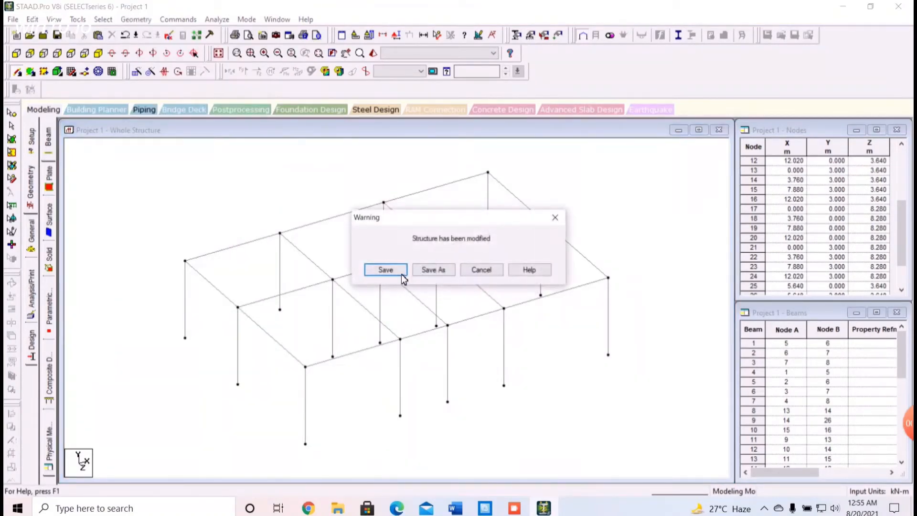
click(397, 270)
Add a beam between the mid-points of the columns at X 5.64 m and X 7.88 m on the Z 8.28 m line
click(136, 20)
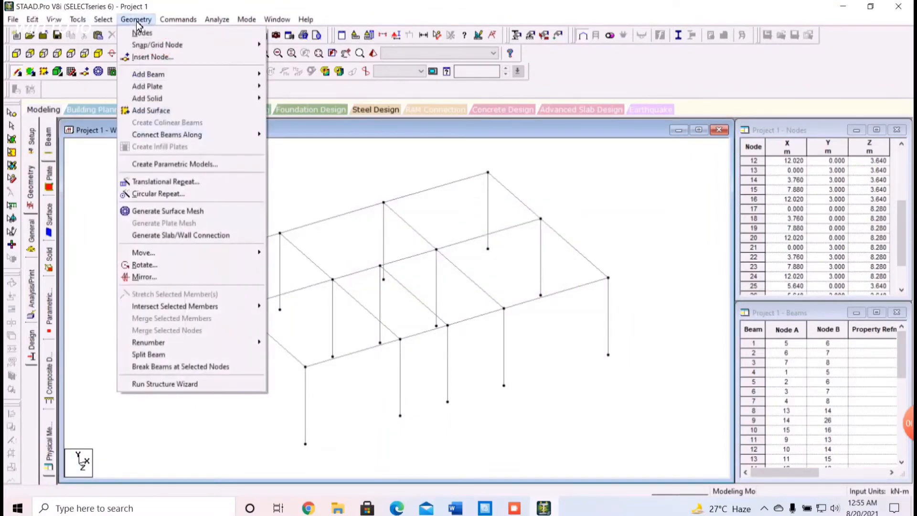
mouse_move(158, 77)
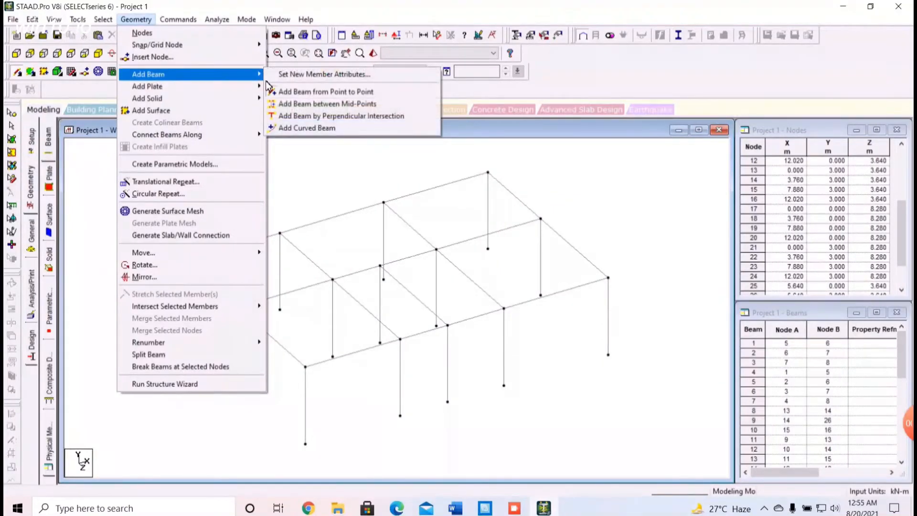
click(308, 104)
click(449, 358)
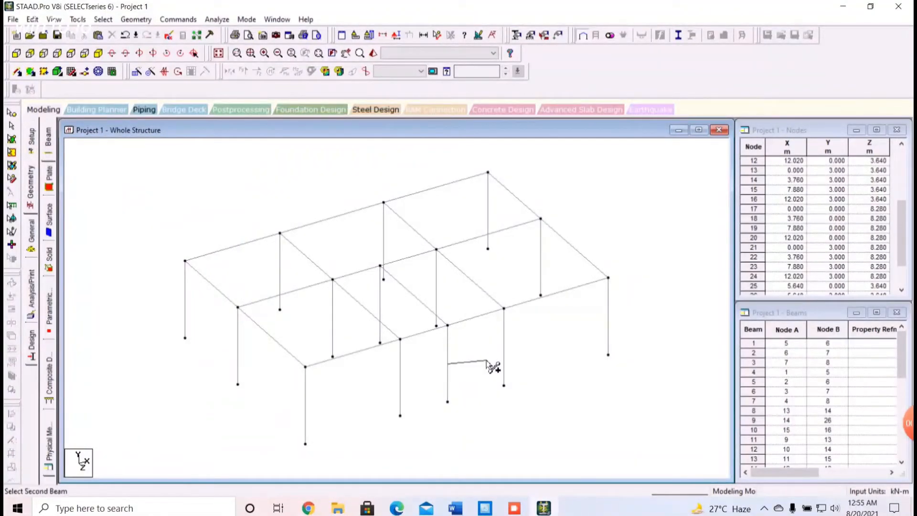
click(505, 347)
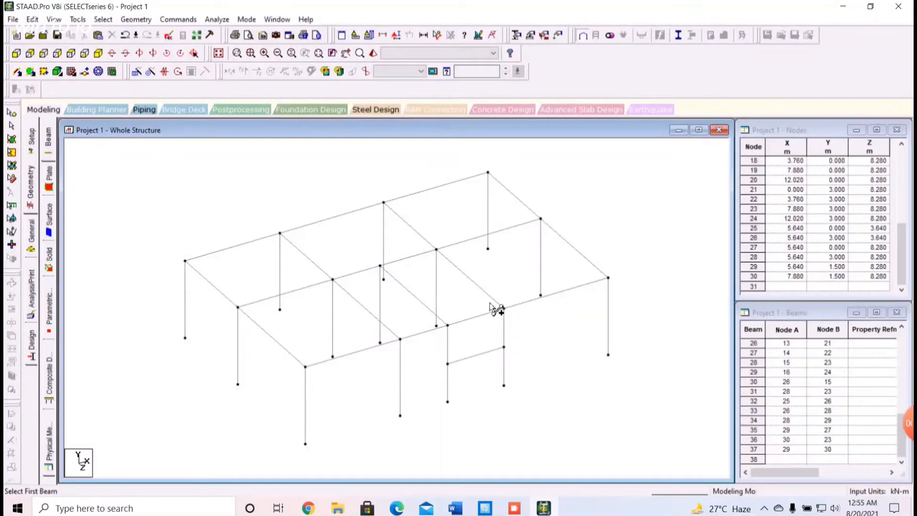
Copy the two mid-height column nodes at Z 8.28 m and paste them -1 m along Z
click(12, 113)
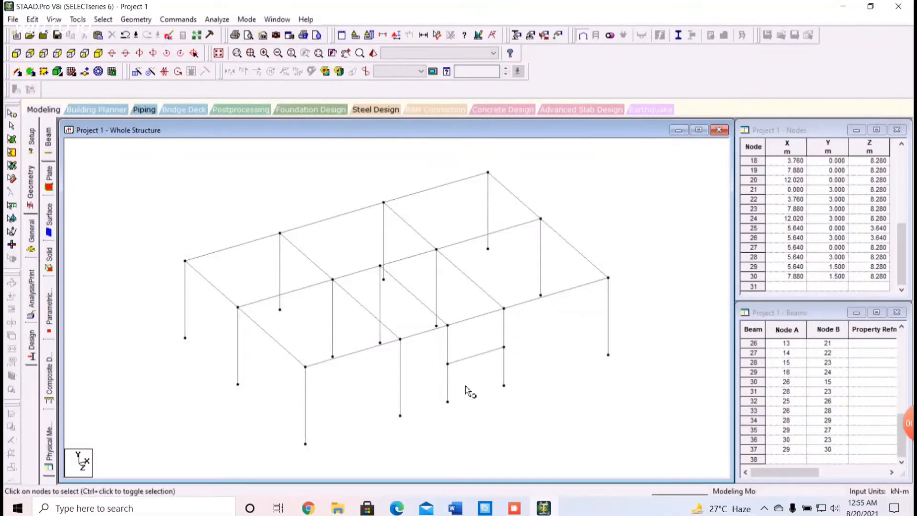
click(447, 364)
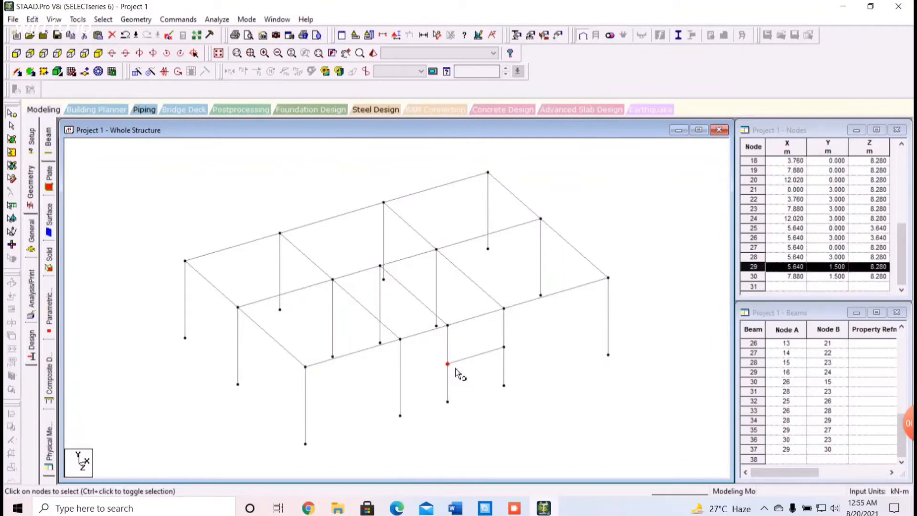
ctrl+click(503, 348)
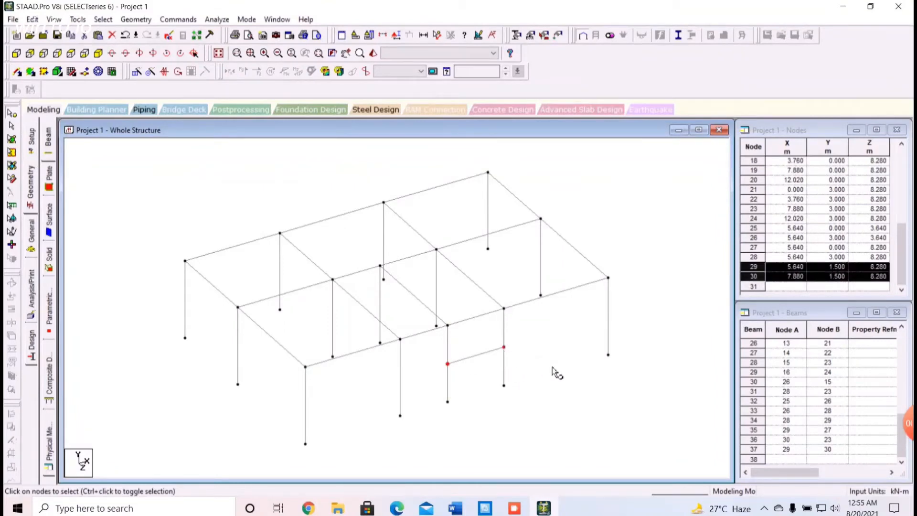
key(ctrl+v)
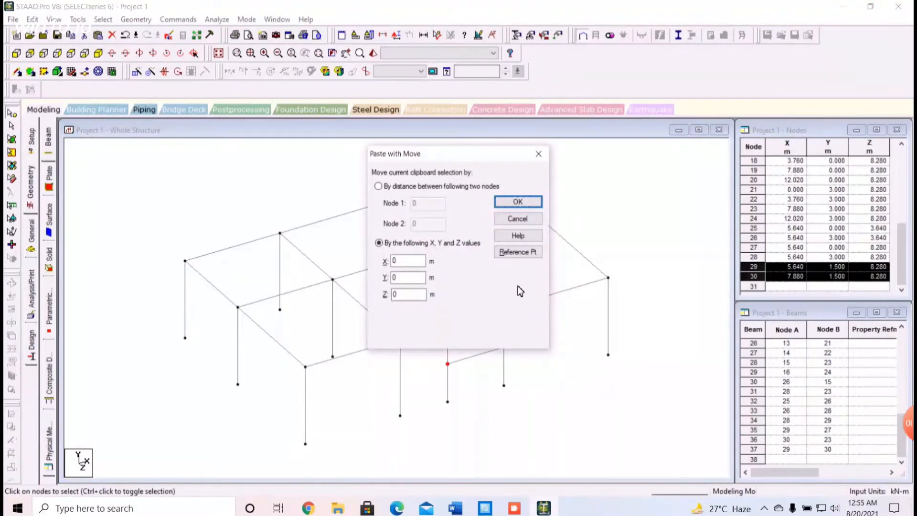
click(406, 294)
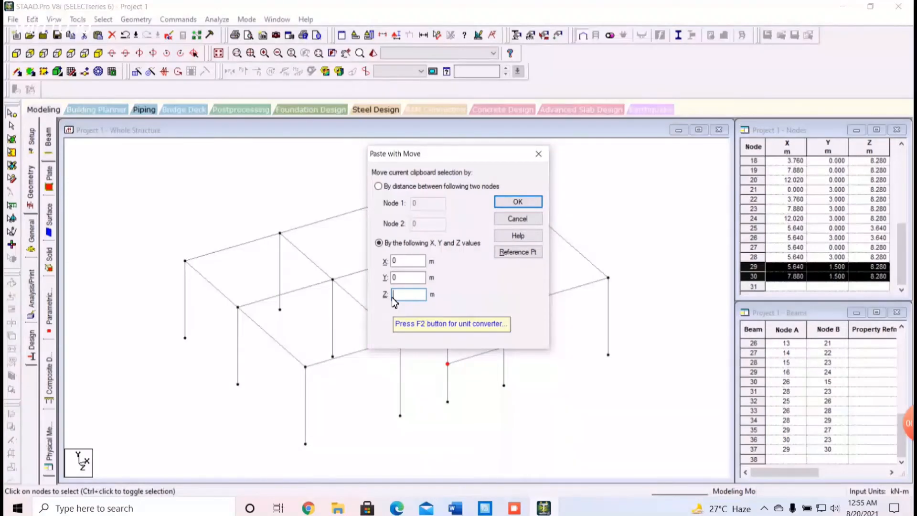
text(-1)
click(523, 202)
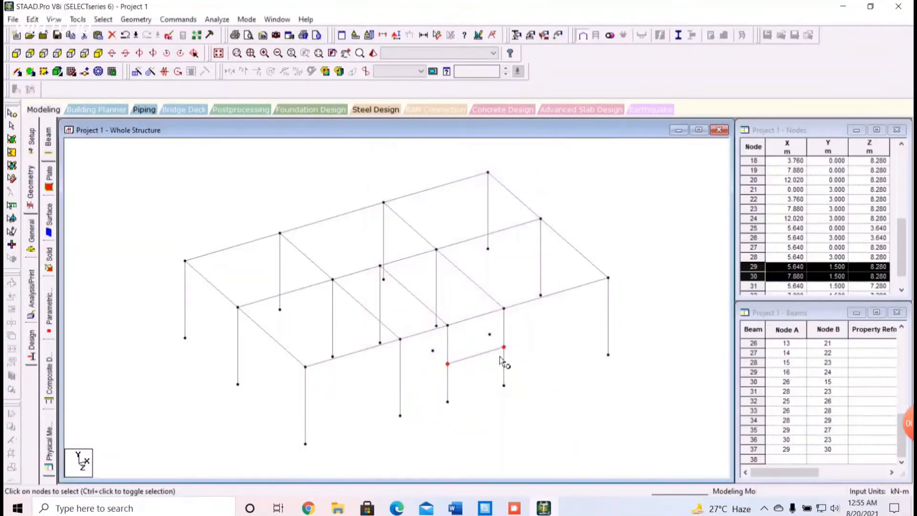
Copy the mid-height node at X 5.64 m, Z 7.28 m, and paste it 1.15 m along X
click(465, 378)
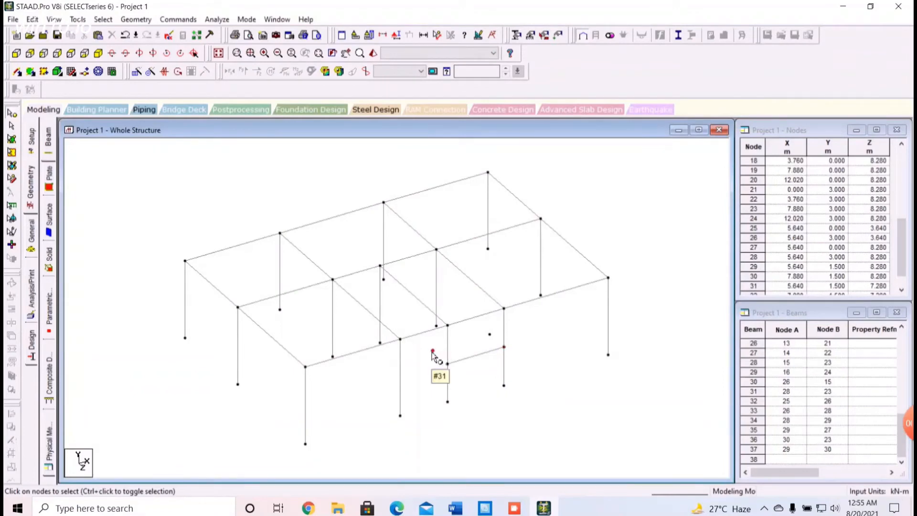
click(432, 351)
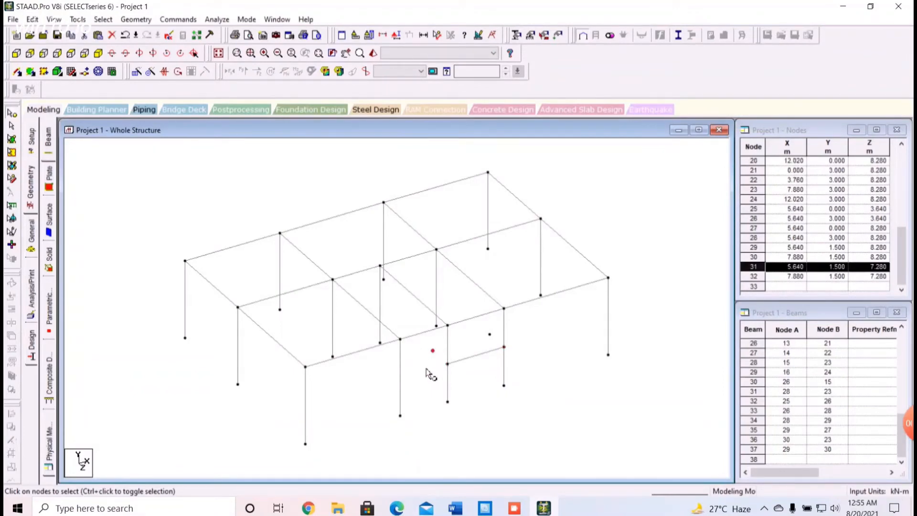
key(ctrl+v)
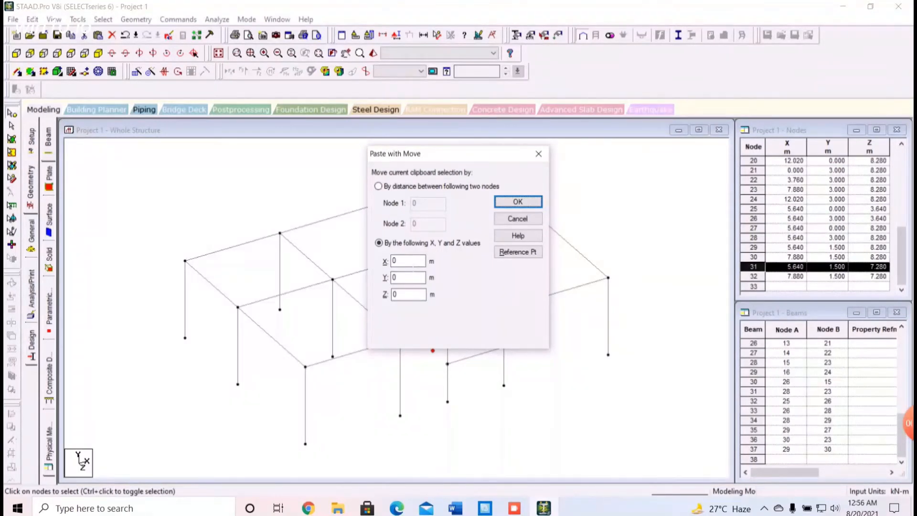
click(395, 261)
click(518, 202)
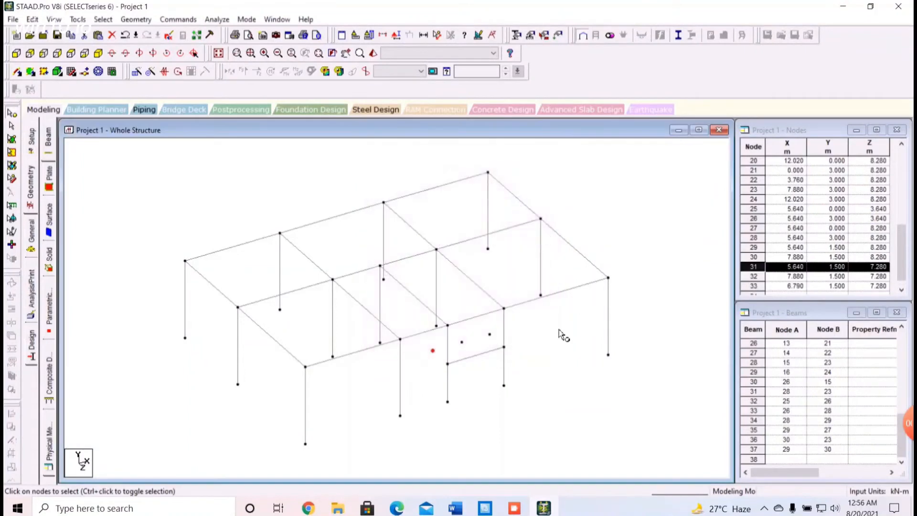
Copy the top and base nodes of the column at X 5.64 m, Z 3.64 m, and paste them 1.15 m along X
click(577, 397)
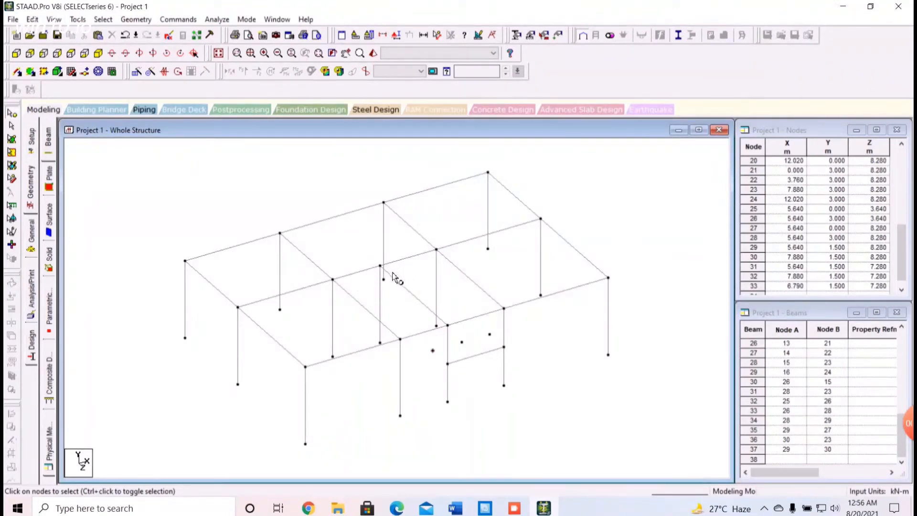
click(381, 265)
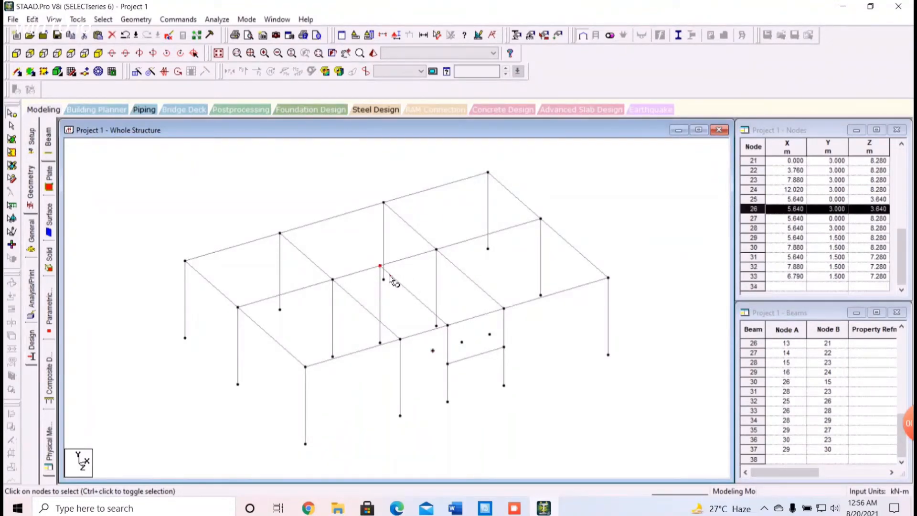
ctrl+click(380, 343)
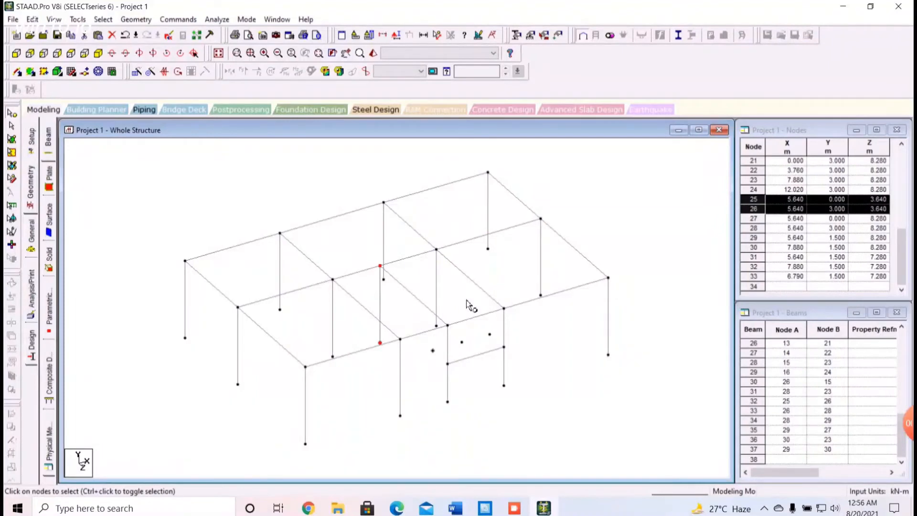
key(ctrl+v)
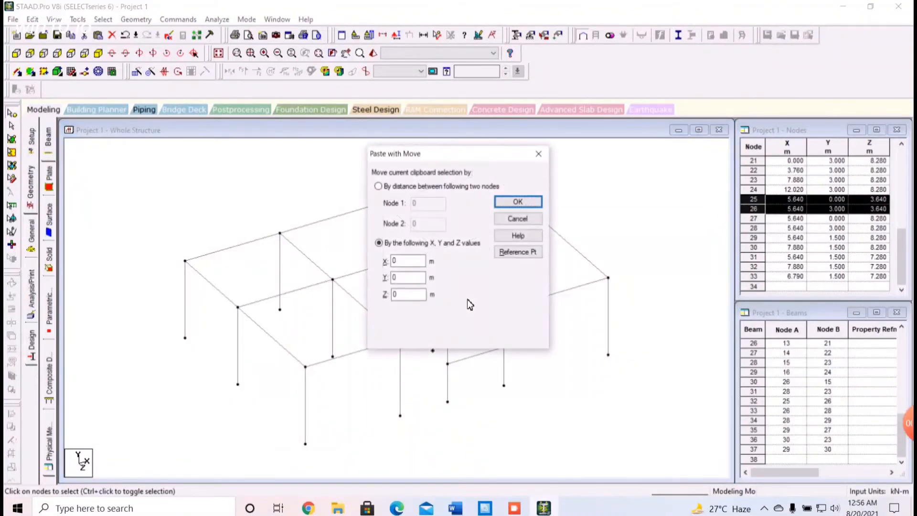
double_click(394, 260)
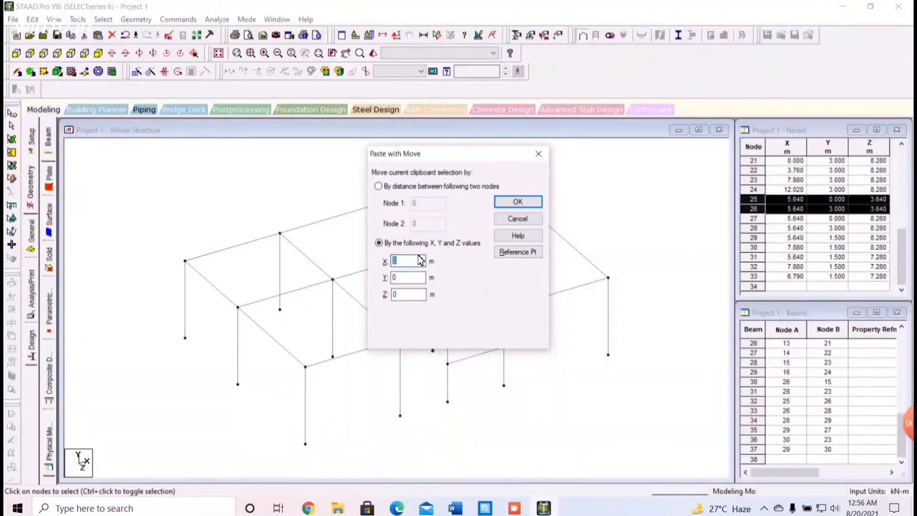
key(BackSpace)
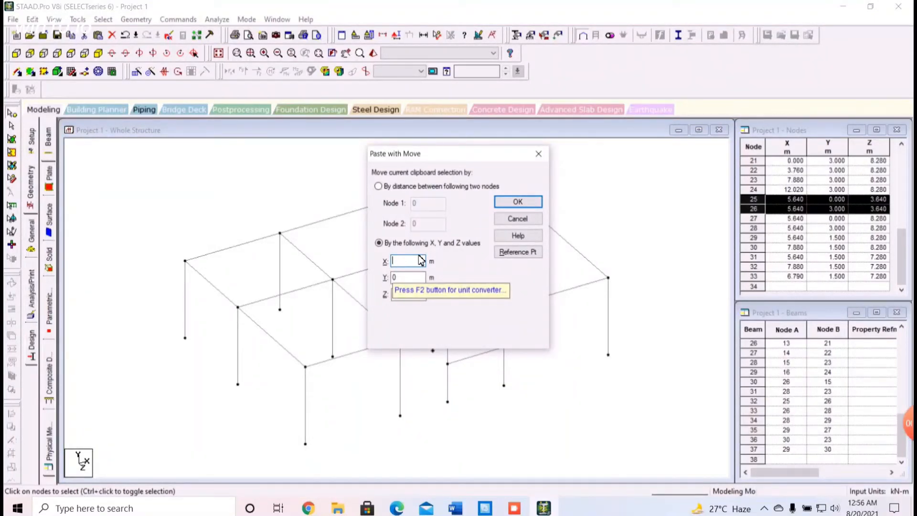
text(1.15)
click(528, 201)
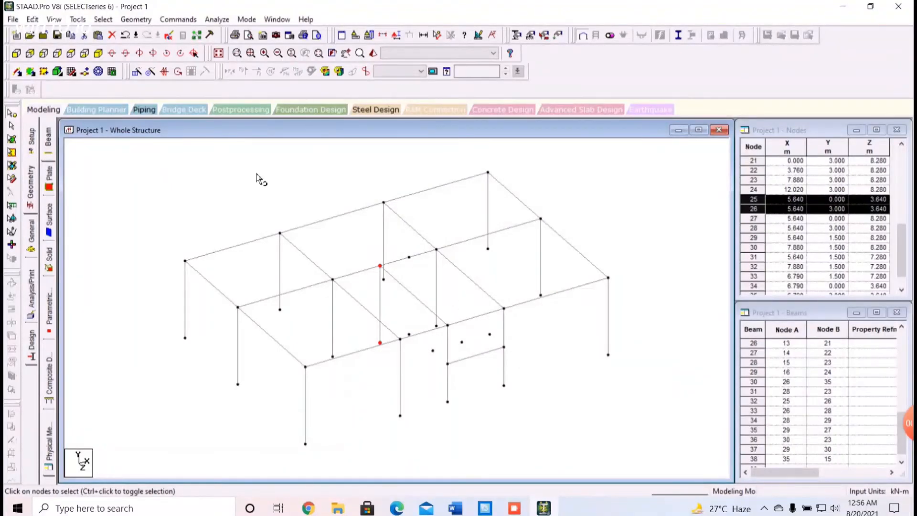
Copy the Z 3.64 m nodes, upper at X 5.64 and 6.79 m, lower at 6.79 and 7.88 m, and paste them 1 m along Z
click(305, 199)
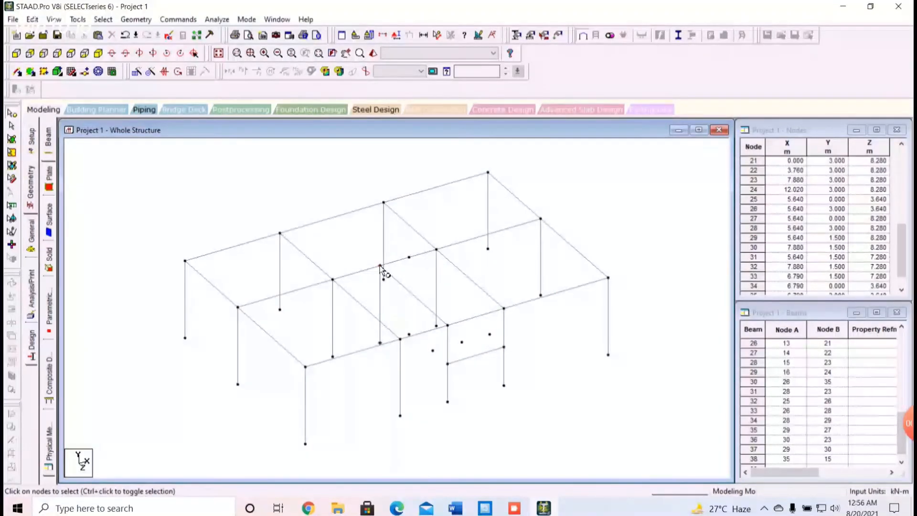
click(380, 266)
ctrl+click(409, 258)
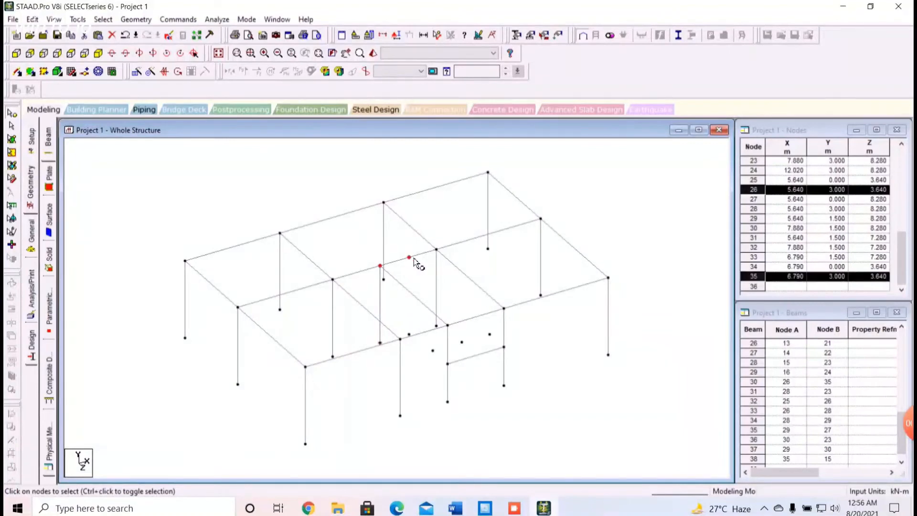
click(409, 335)
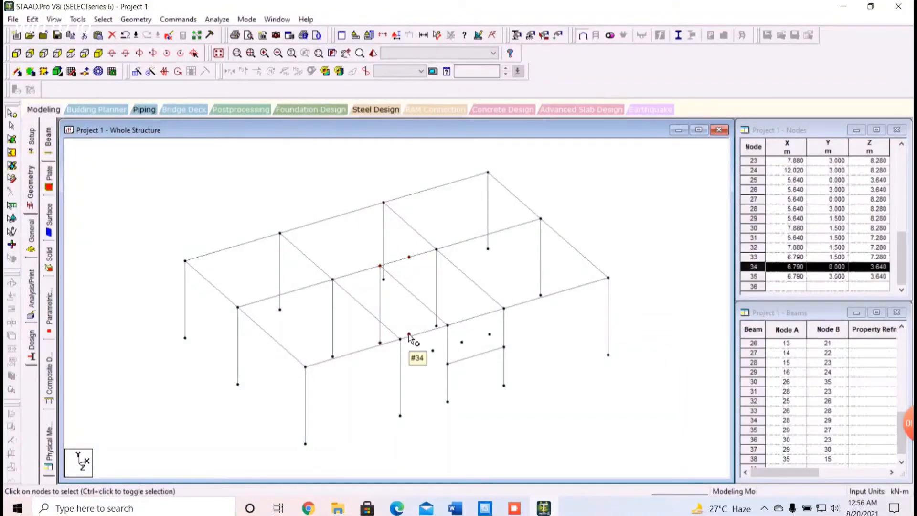
ctrl+click(380, 266)
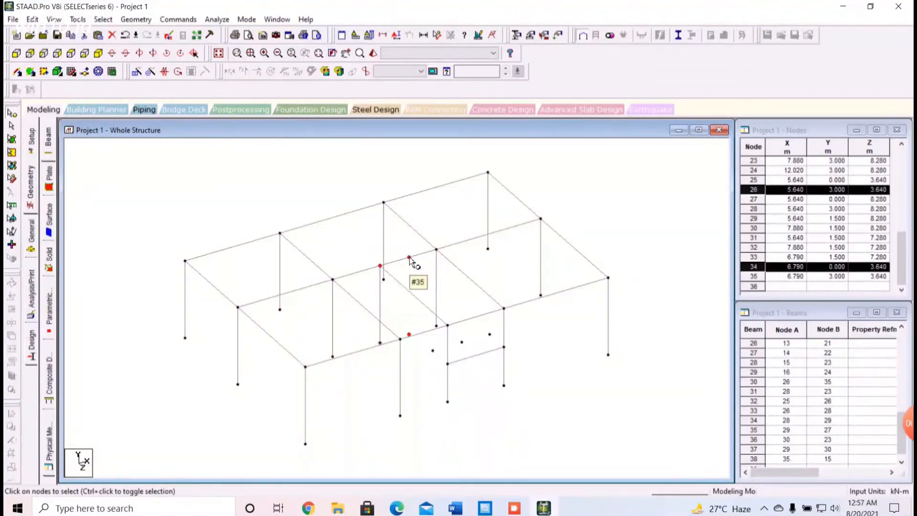
ctrl+click(410, 258)
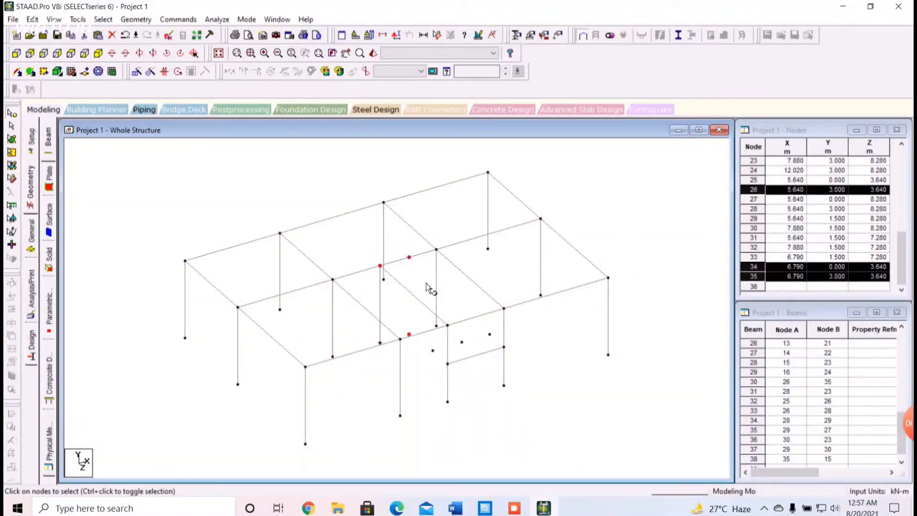
ctrl+click(436, 326)
key(ctrl+v)
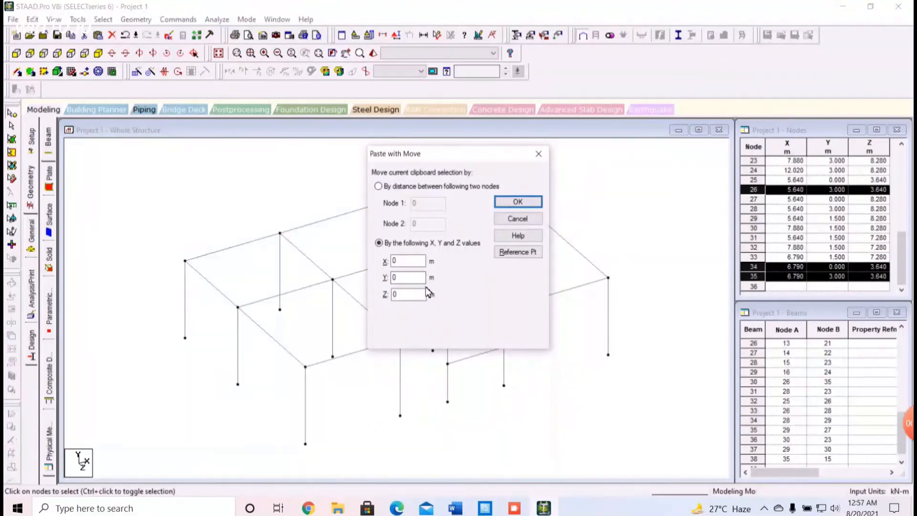
click(406, 294)
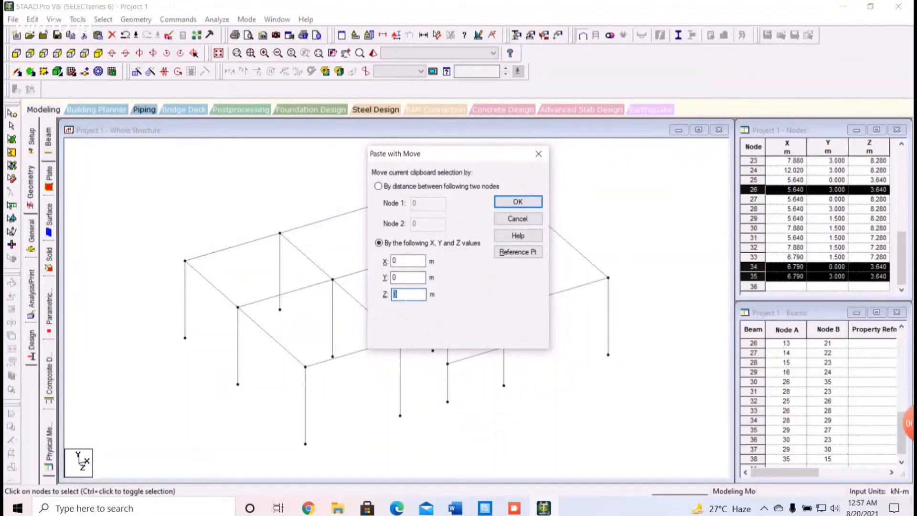
text(1)
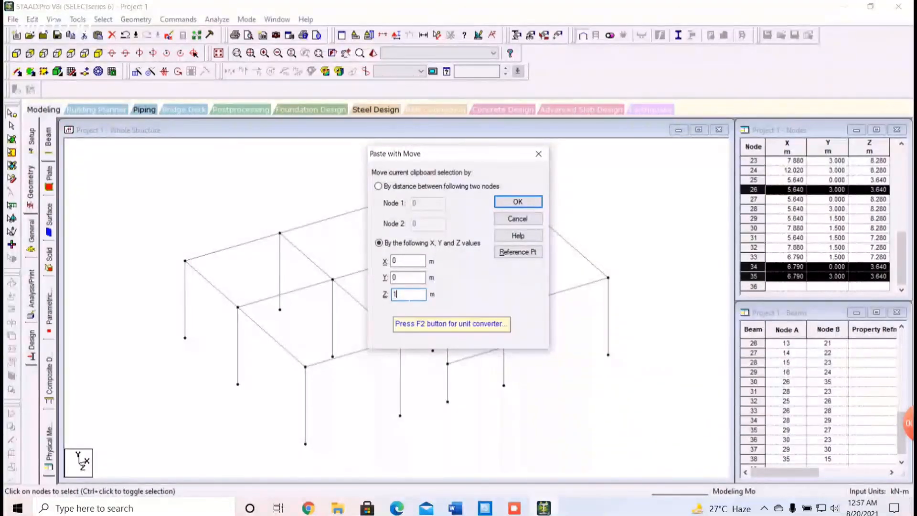
click(528, 199)
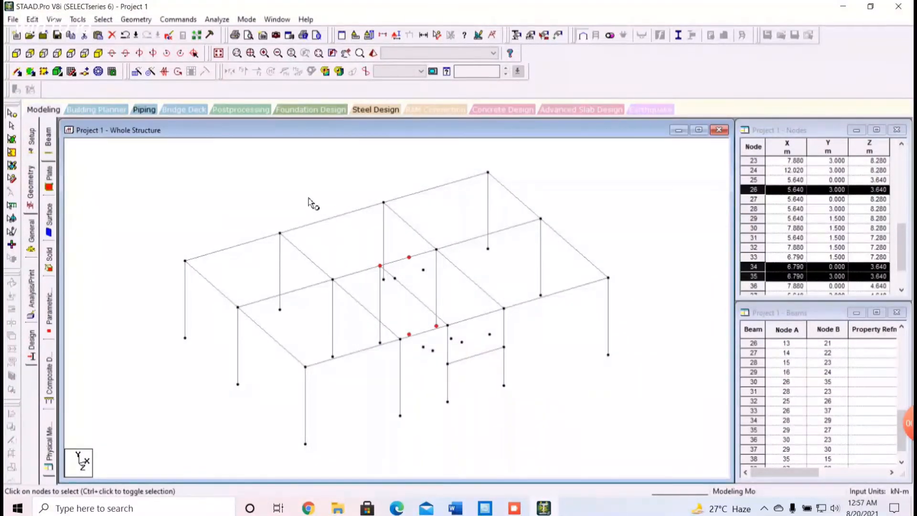
Draw beams between the offset nodes to outline the 3 m, ground-level and 1.5 m landings
click(342, 193)
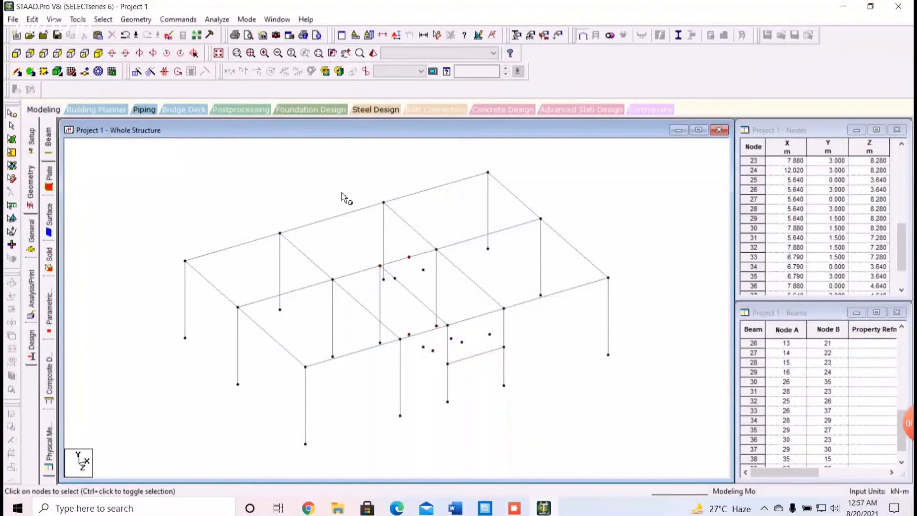
click(17, 72)
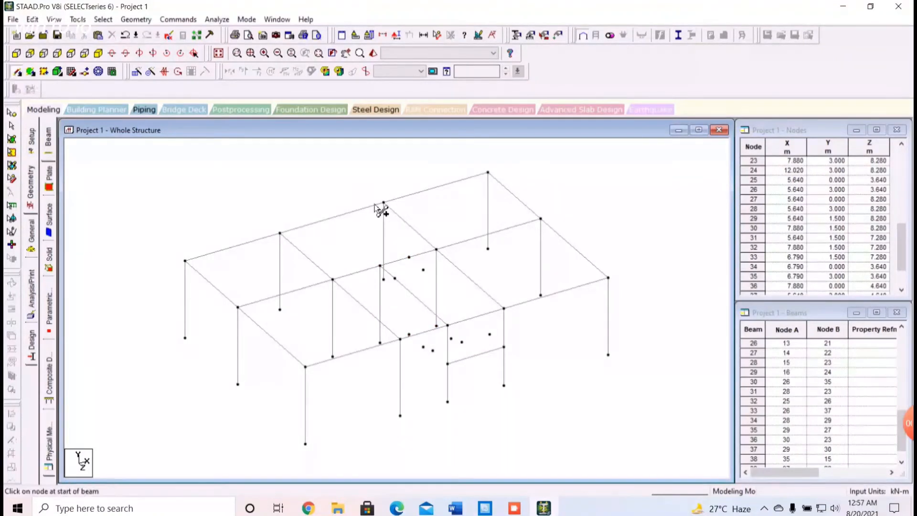
click(414, 260)
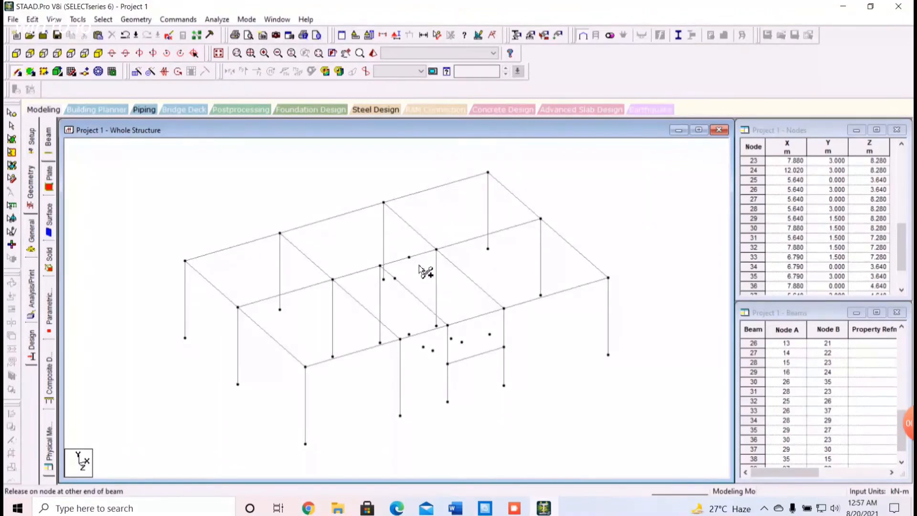
click(432, 274)
click(424, 270)
click(394, 278)
drag(409, 335, 504, 348)
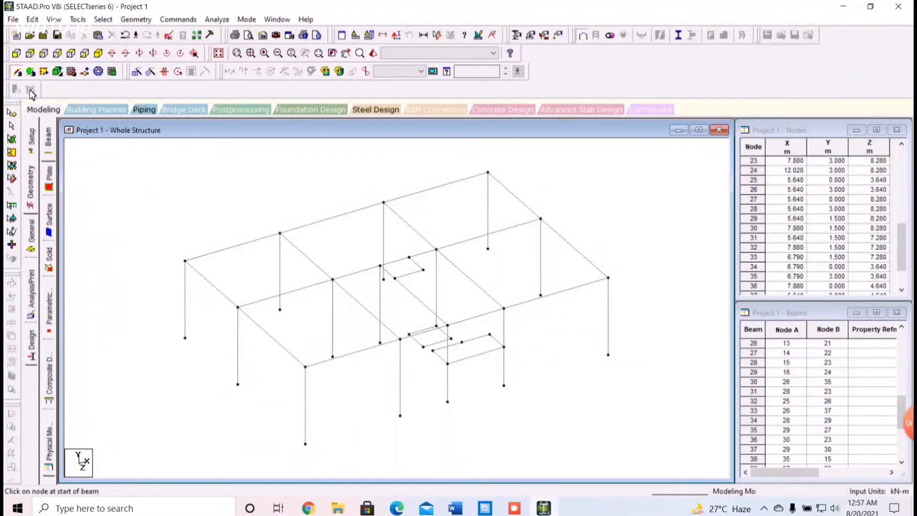
Add a four-noded plate for the upper stair flight, joining the 3 m landing edge to the 1.5 m landing between X 5.64 and 6.79 m
click(30, 73)
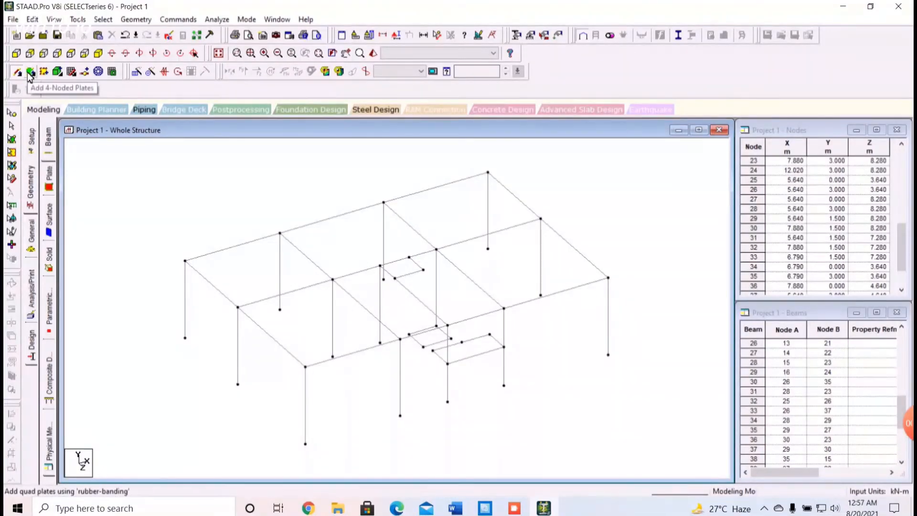
click(30, 74)
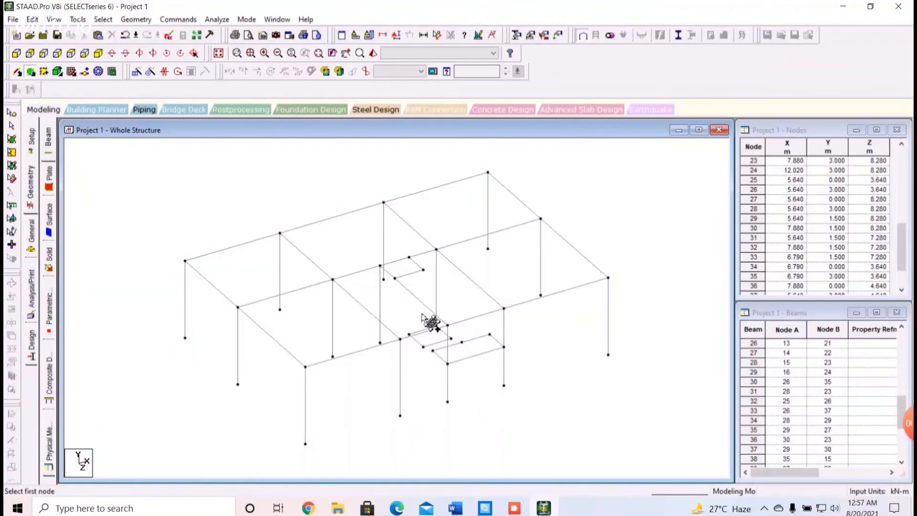
click(423, 270)
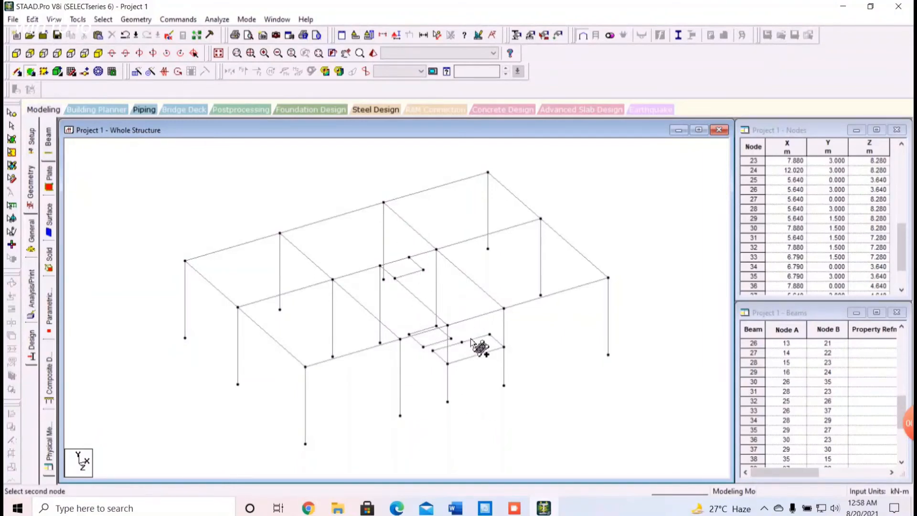
click(462, 342)
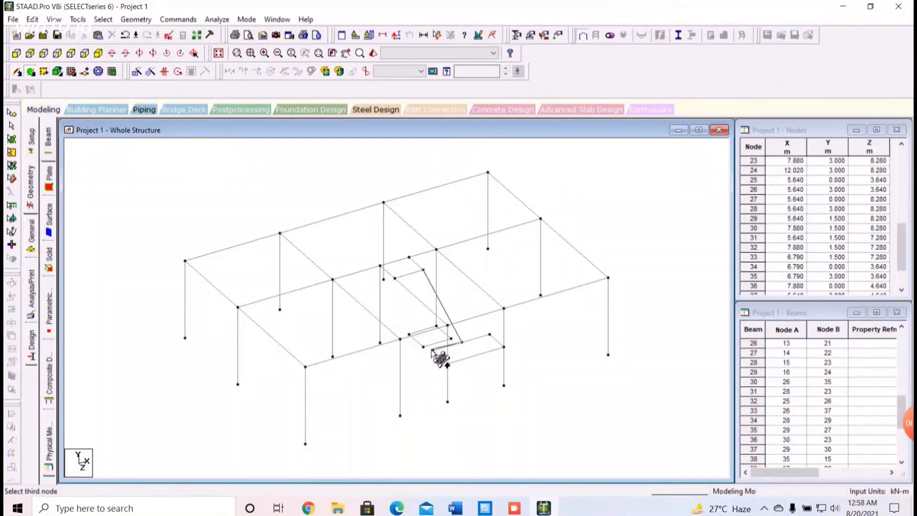
click(433, 350)
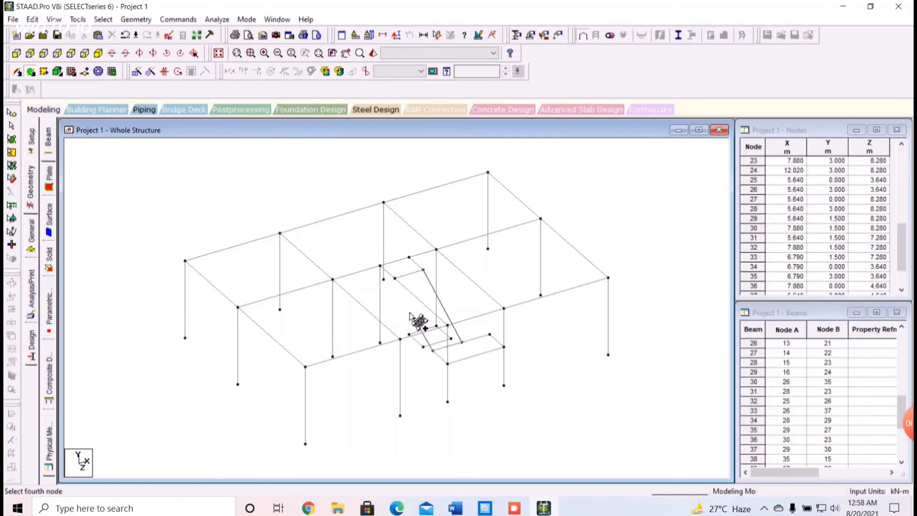
click(394, 277)
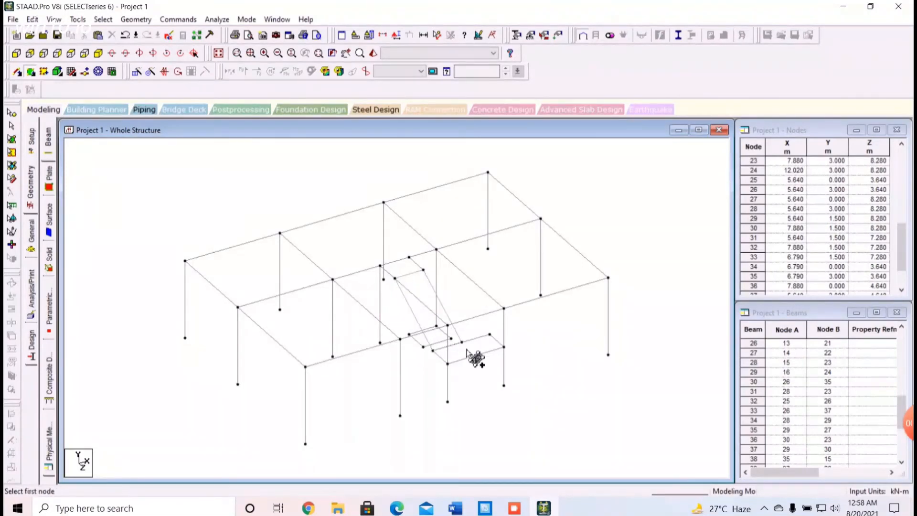
Add a four-noded plate for the lower stair flight, joining the ground-level landing edge to the 1.5 m landing between X 6.79 and 7.88 m
click(433, 354)
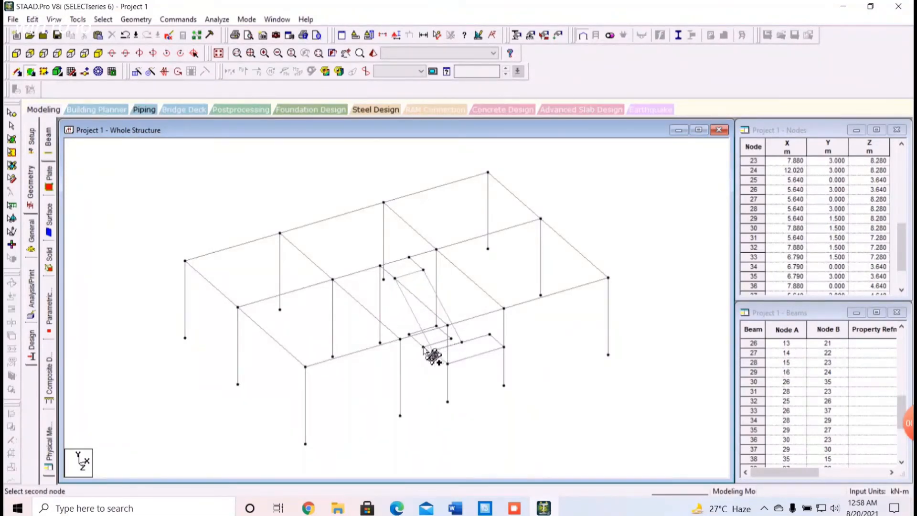
click(462, 342)
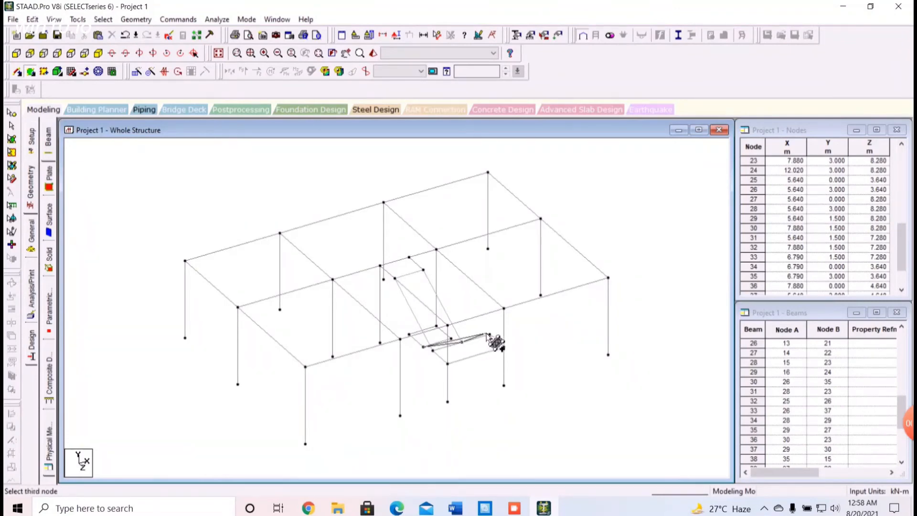
click(460, 336)
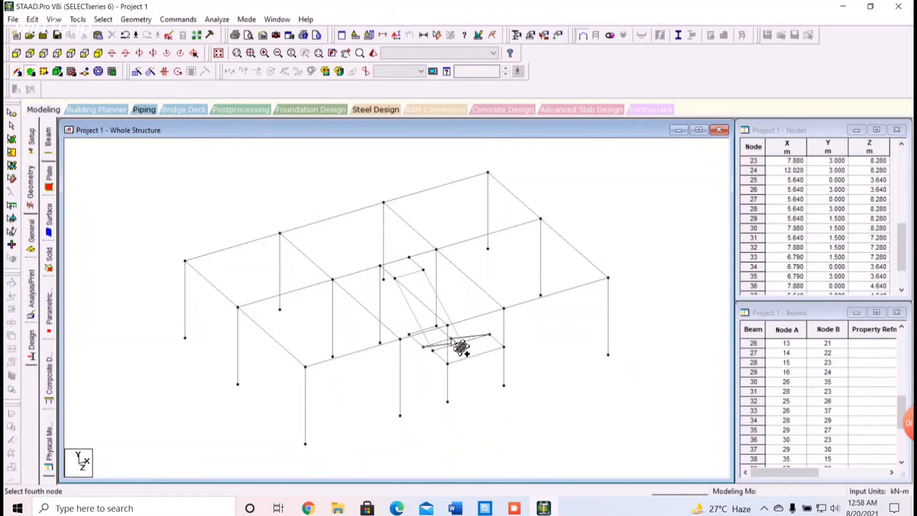
click(451, 338)
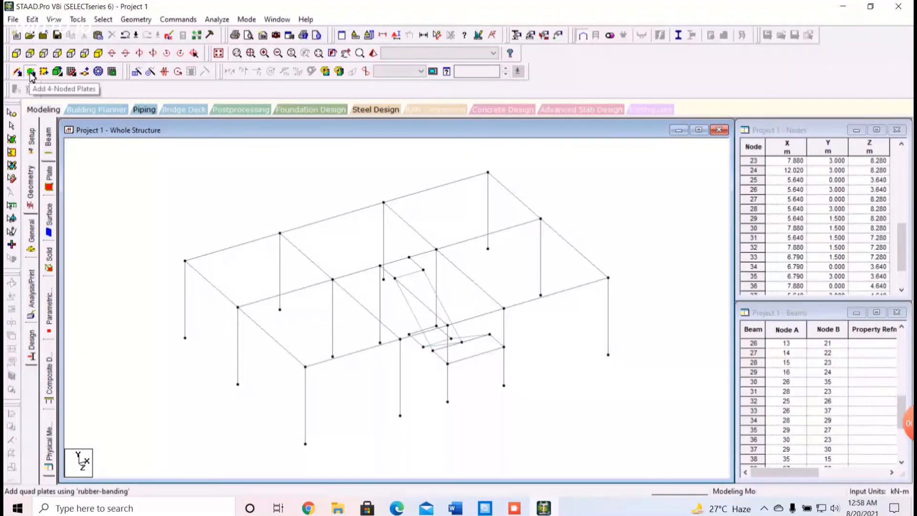
Add a four-noded slab plate over the roof-level corner bay at minimum X and Z, and begin the plate of the adjacent bay along X
click(185, 263)
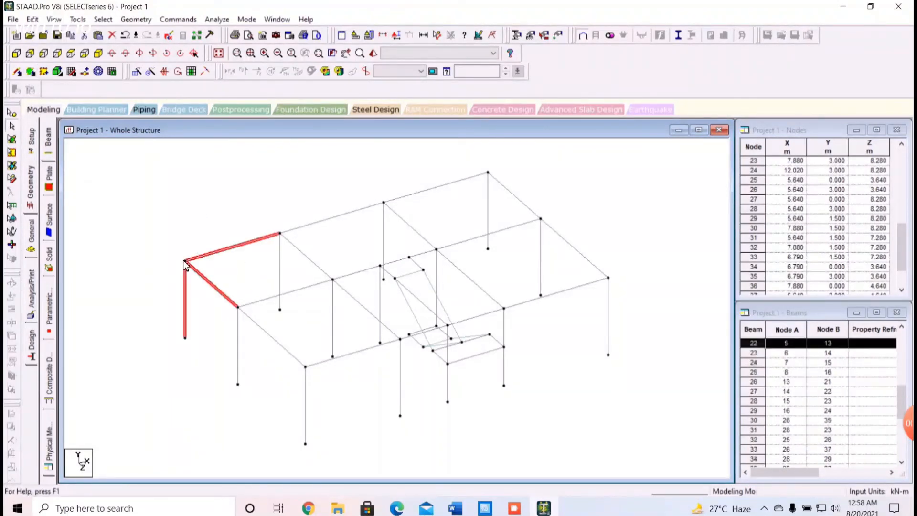
click(114, 189)
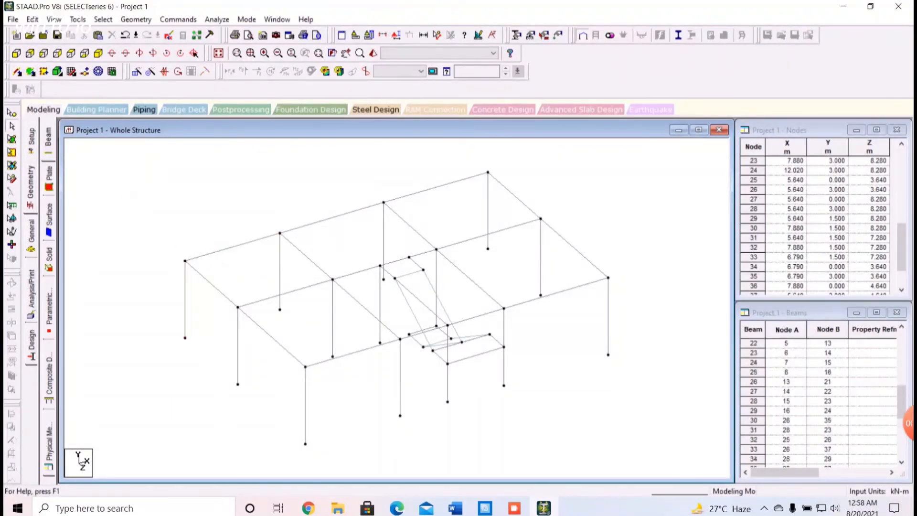
click(31, 74)
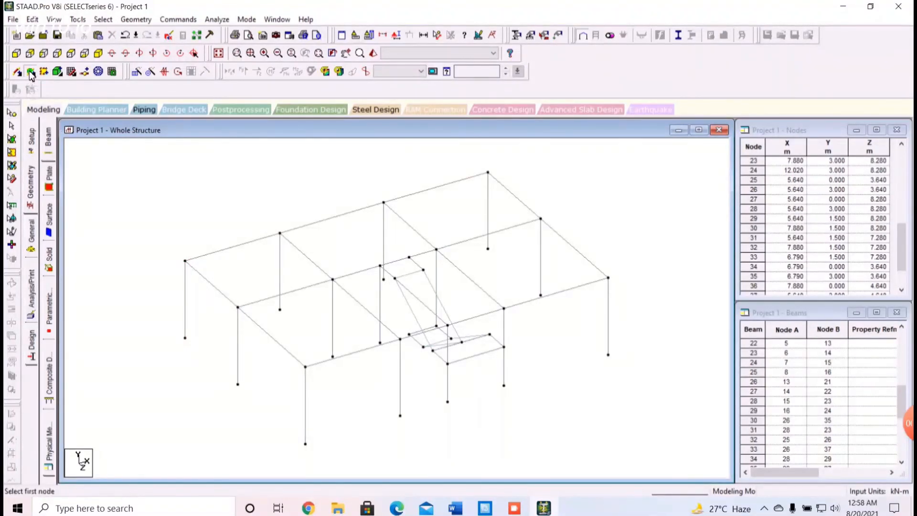
click(185, 260)
click(280, 233)
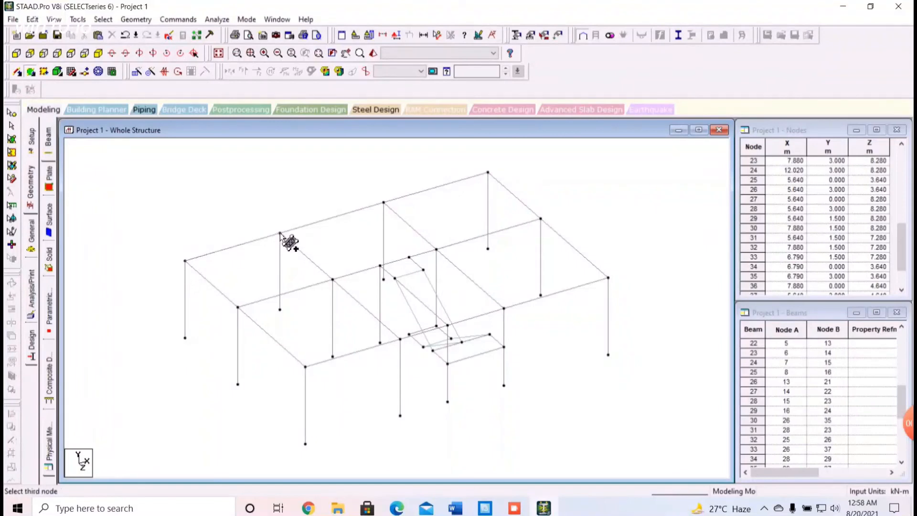
click(333, 279)
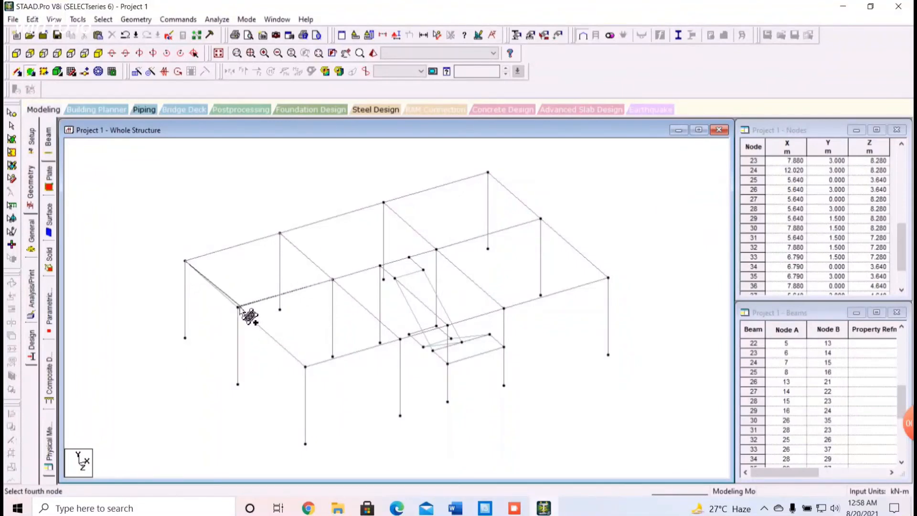
click(238, 307)
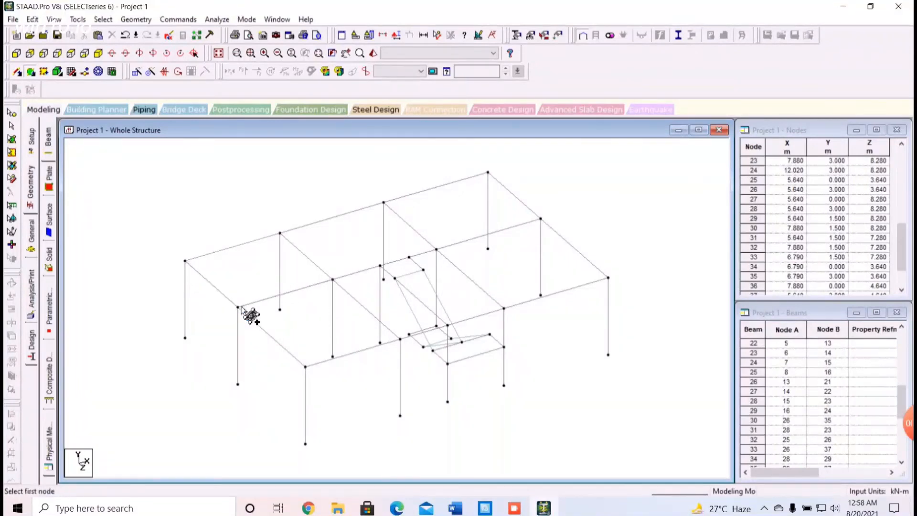
click(281, 233)
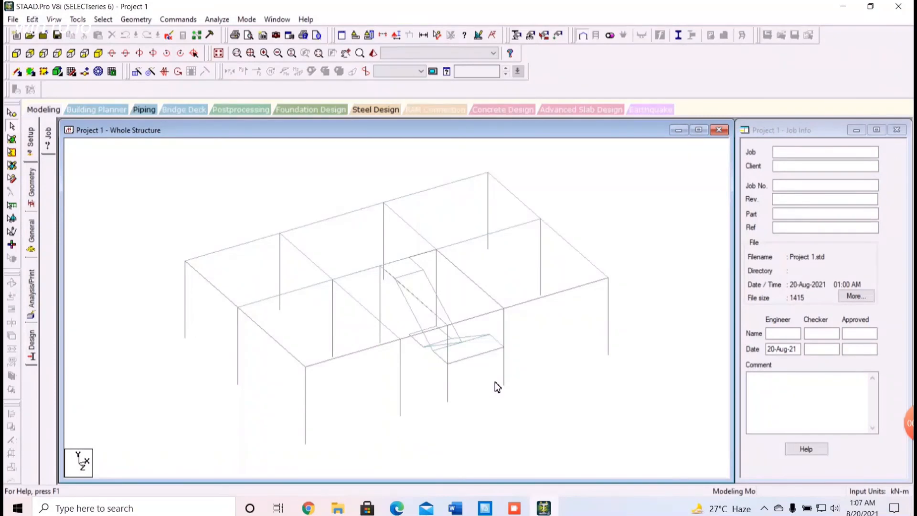
Inspect the slab and staircase plates from several angles in the 3D rendered view, and close that view
click(374, 54)
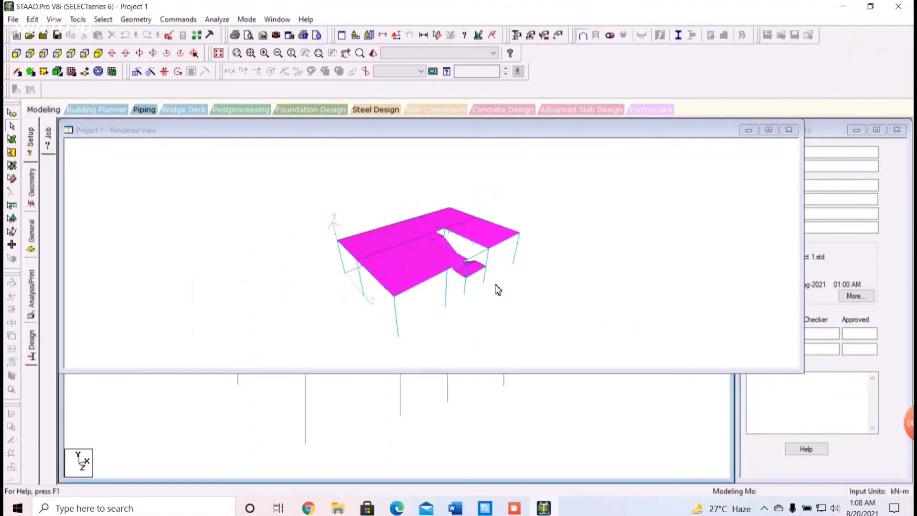
drag(571, 260, 428, 303)
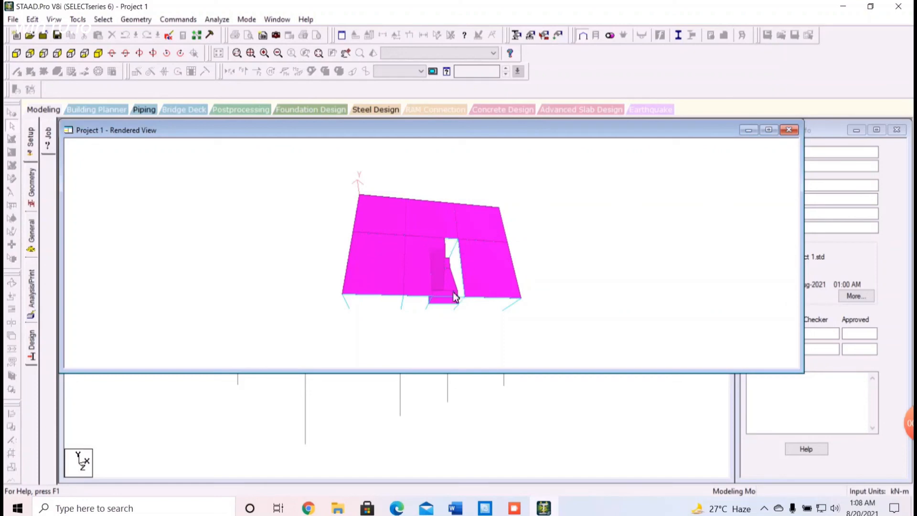
drag(571, 302, 454, 267)
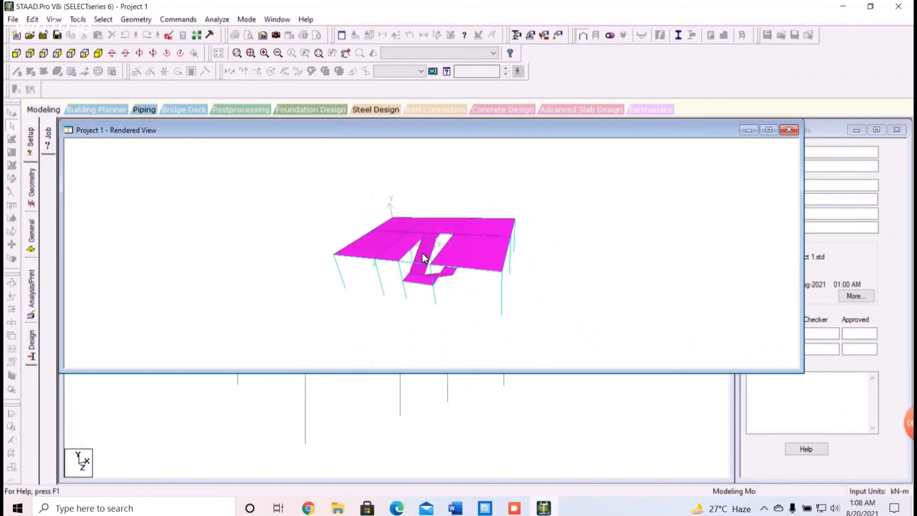
click(790, 130)
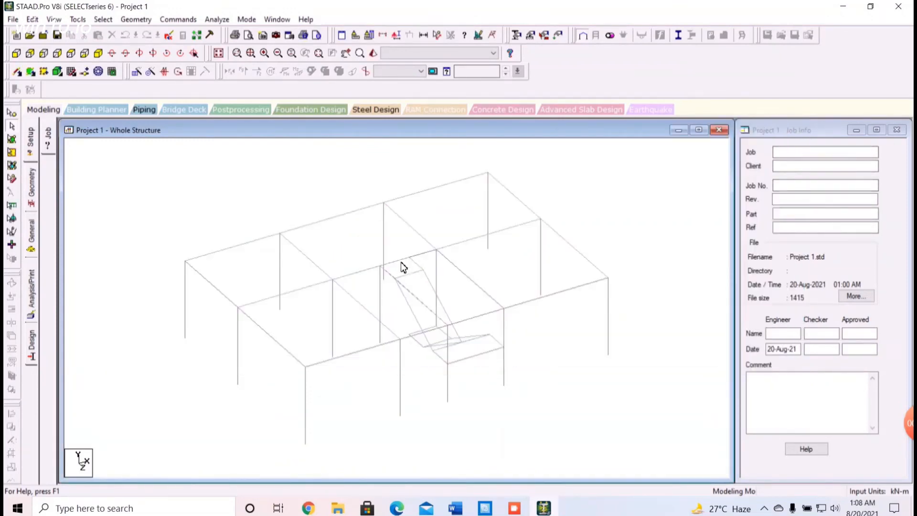